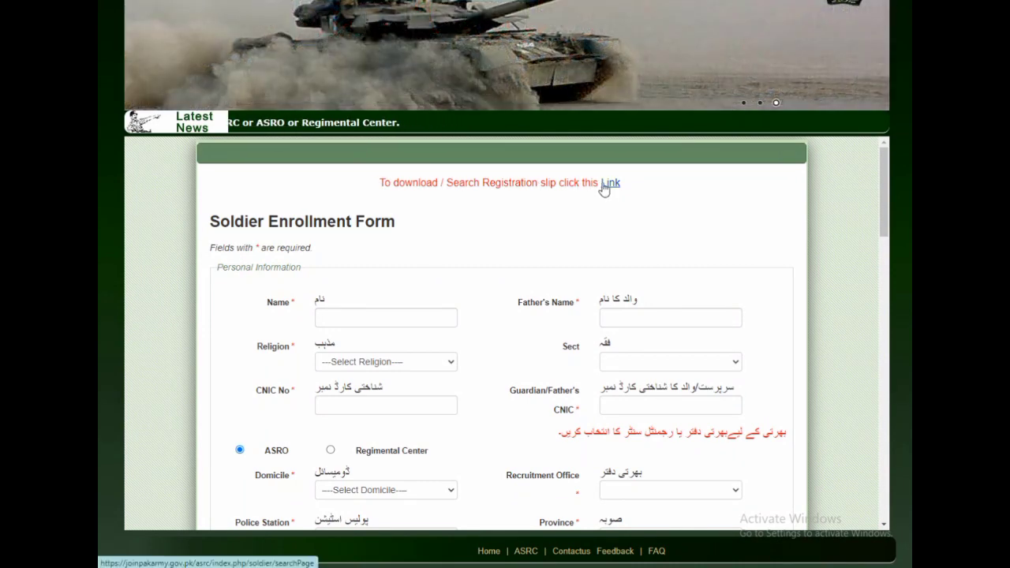
pyautogui.scroll(-2, 449, 198)
pyautogui.scroll(2, 449, 198)
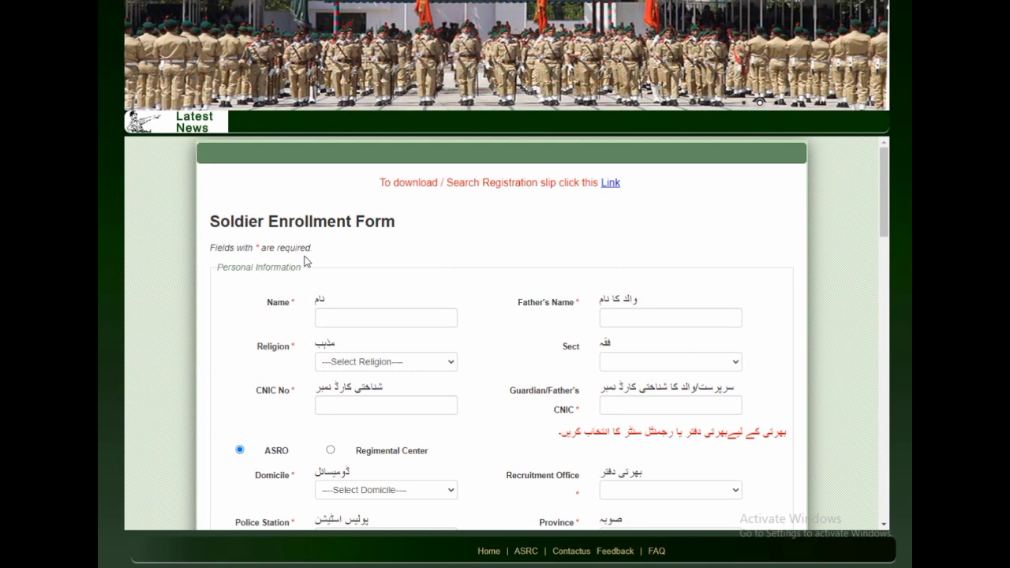
pyautogui.scroll(-1, 442, 279)
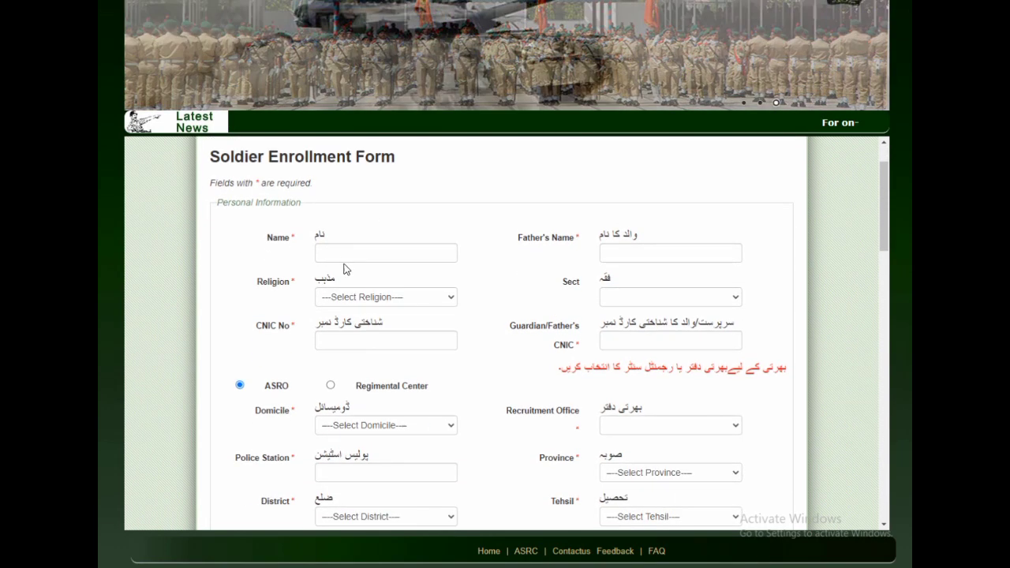
pyautogui.click(345, 259)
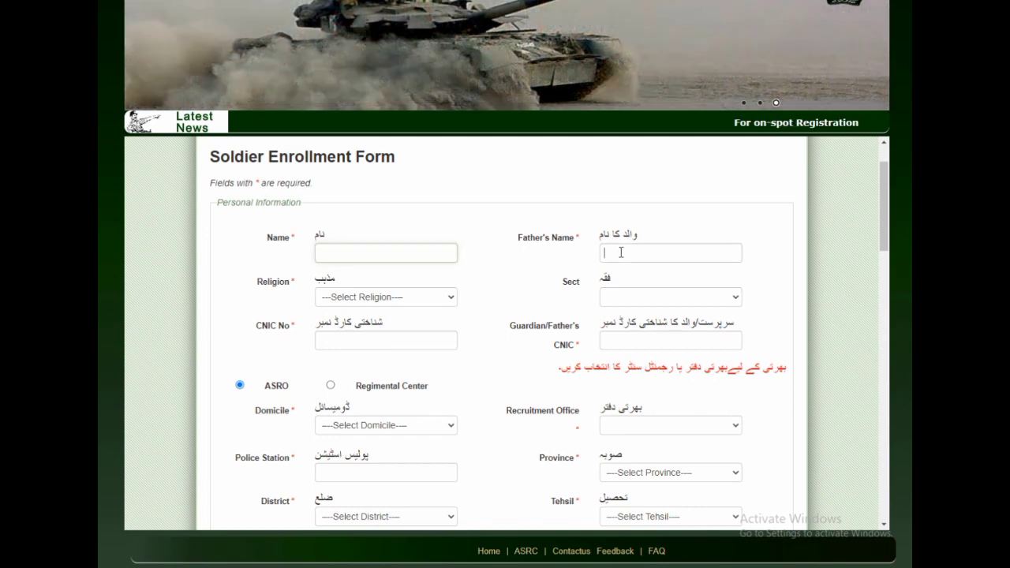
# Set the candidate's religion to Islam and the sect to Sunni in the personal information
pyautogui.click(379, 295)
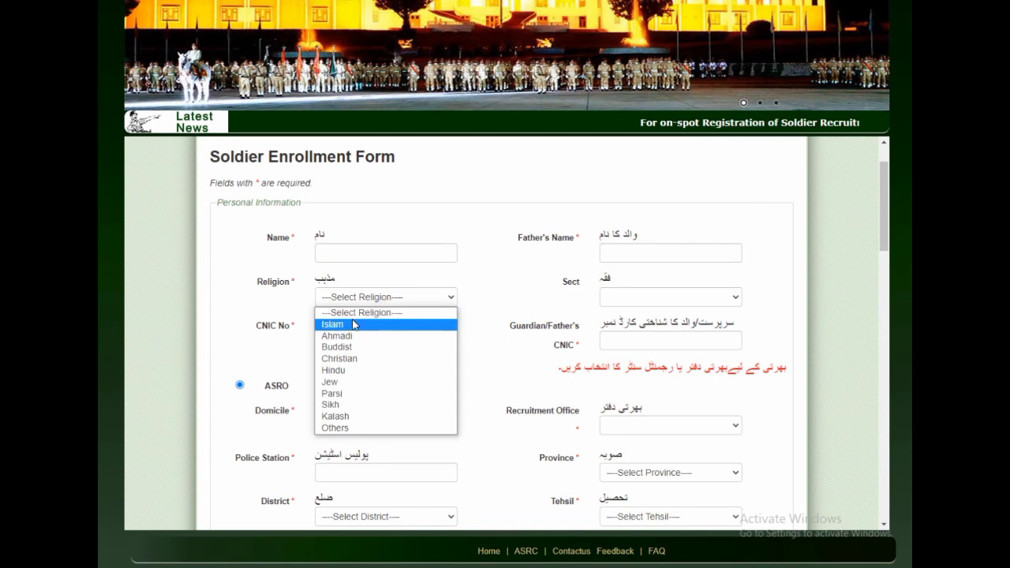
pyautogui.click(353, 324)
pyautogui.scroll(-1, 643, 261)
pyautogui.click(446, 233)
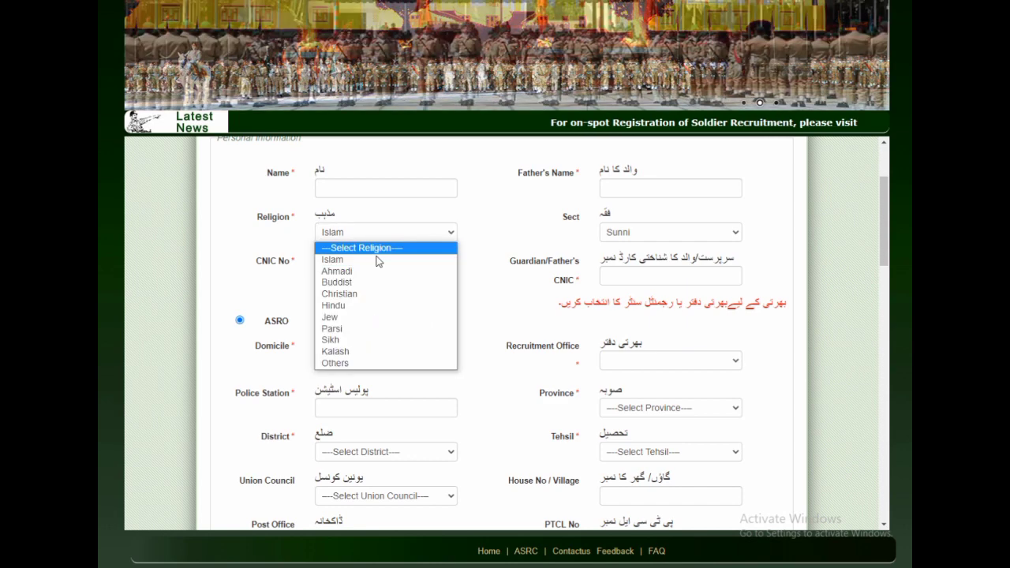
pyautogui.click(348, 260)
pyautogui.click(386, 237)
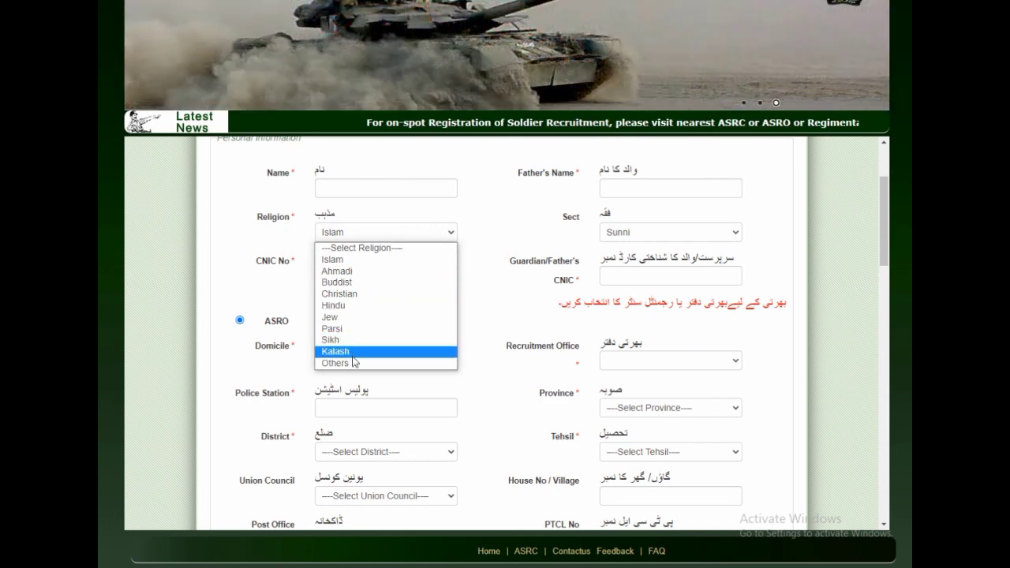
pyautogui.click(354, 260)
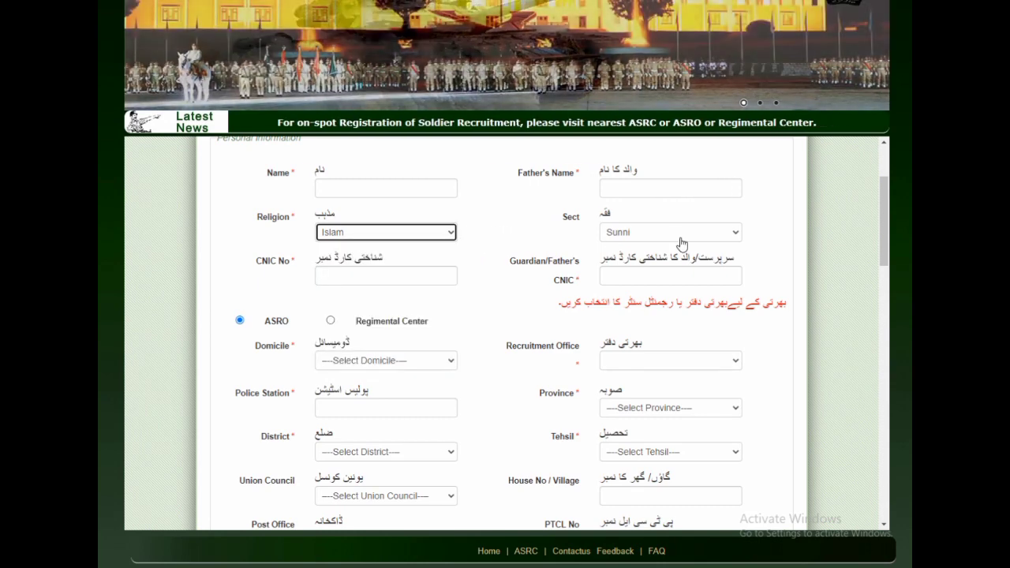
pyautogui.click(631, 235)
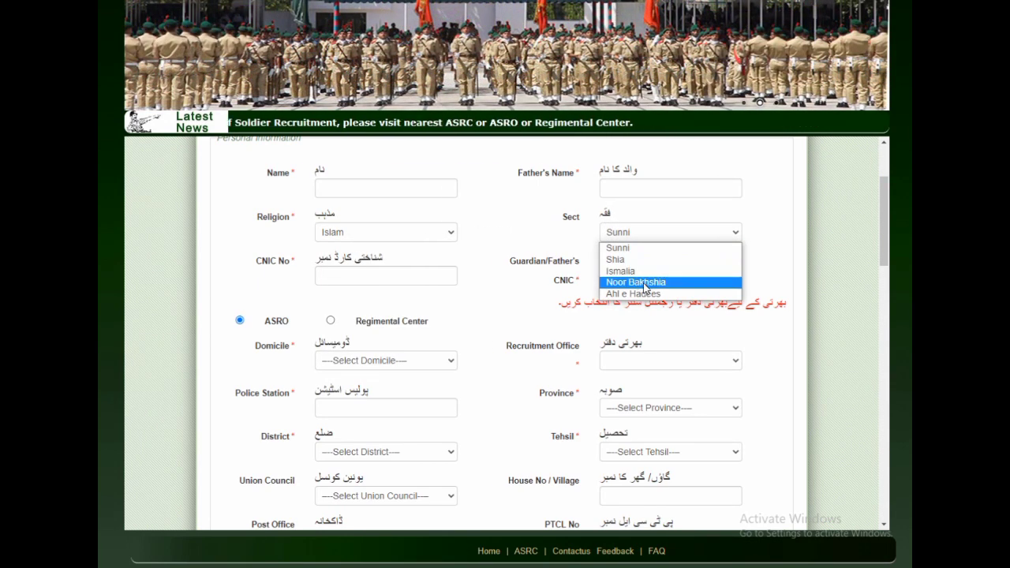
pyautogui.click(619, 248)
pyautogui.scroll(-1, 365, 274)
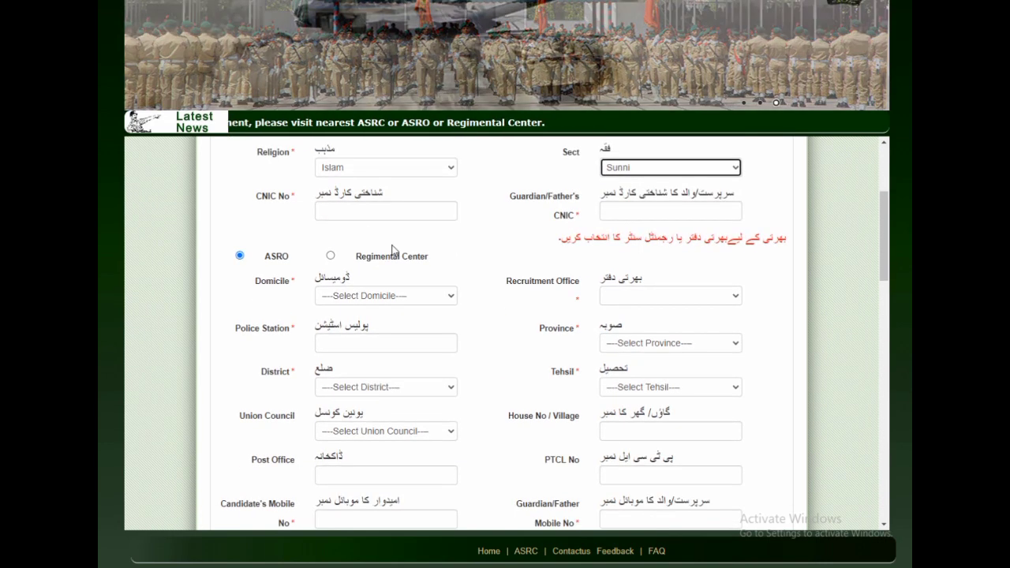
pyautogui.click(351, 218)
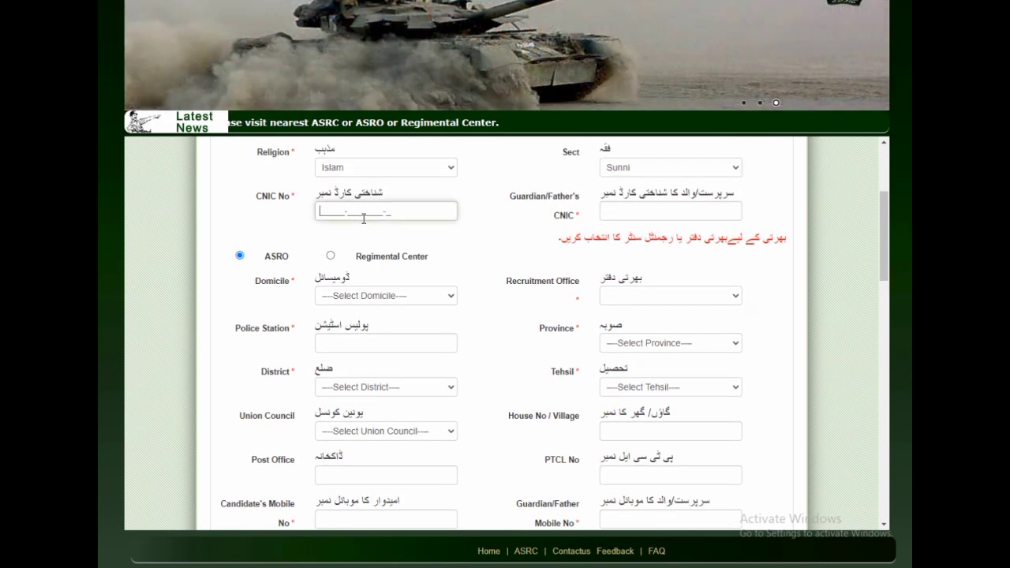
pyautogui.click(637, 210)
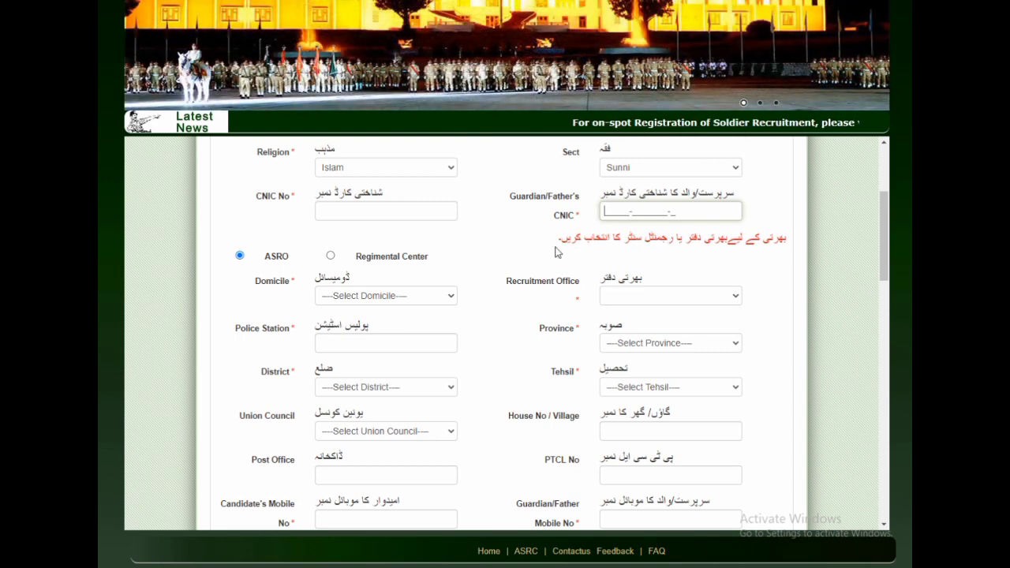
# Choose ASRO for the recruitment and set the domicile to Bahawalnagar
pyautogui.scroll(-1, 555, 252)
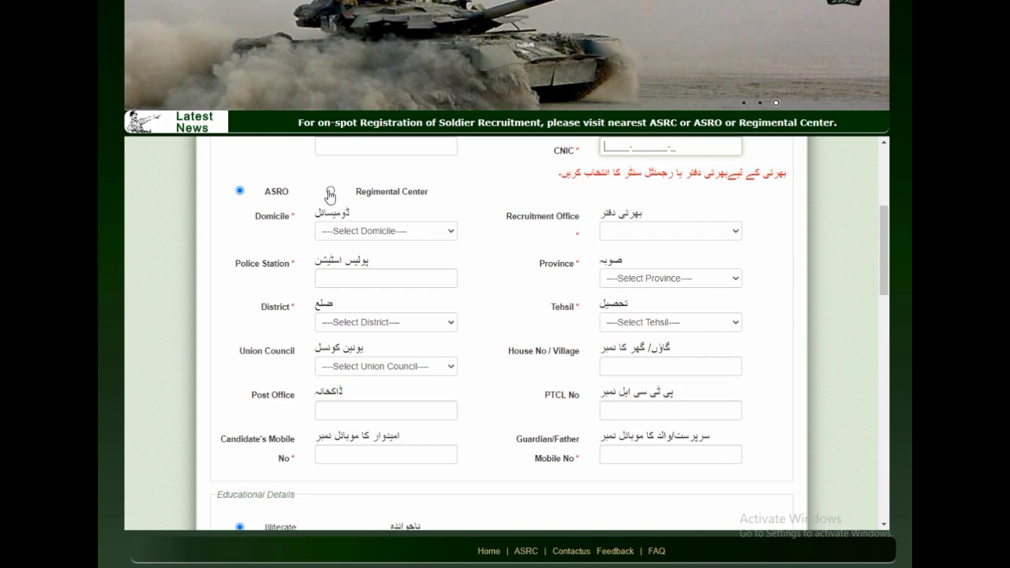
pyautogui.scroll(1, 604, 271)
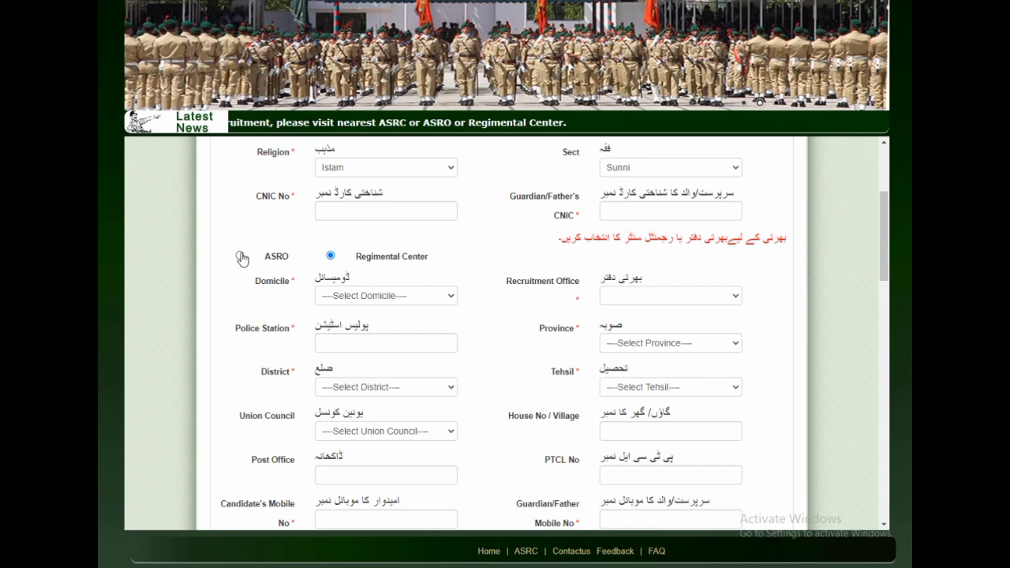
pyautogui.click(239, 255)
pyautogui.scroll(-1, 505, 260)
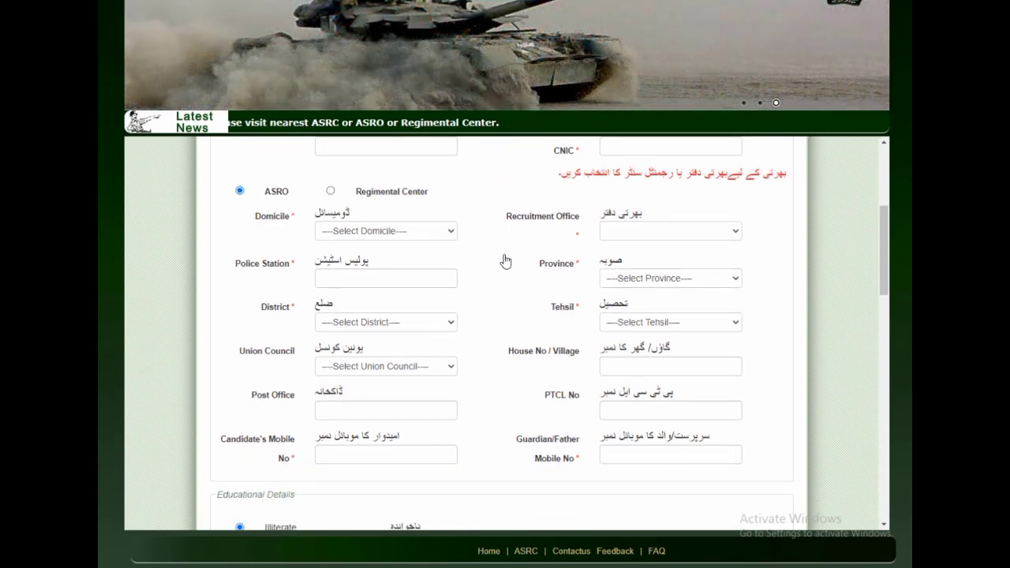
pyautogui.click(357, 236)
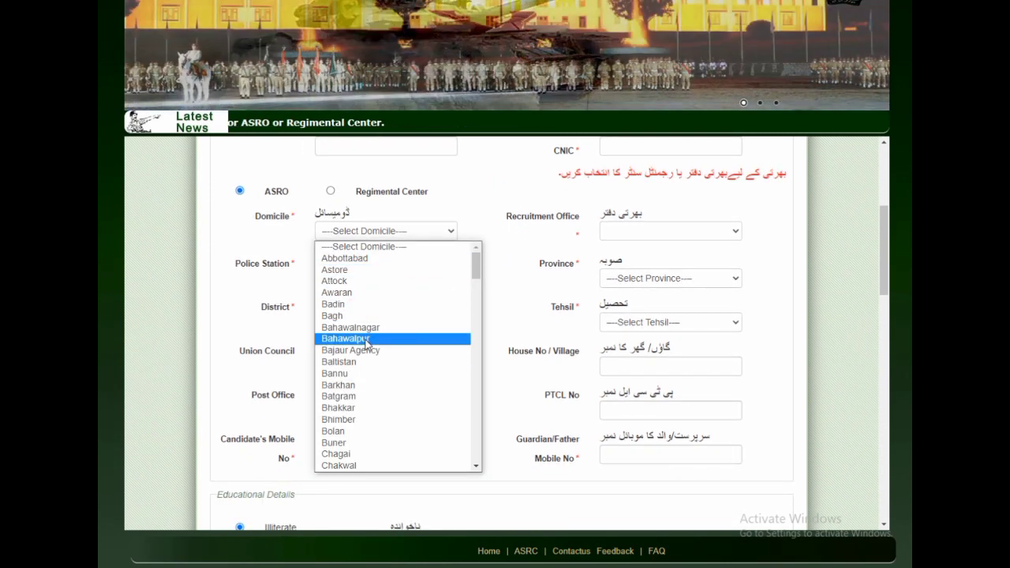
pyautogui.click(355, 327)
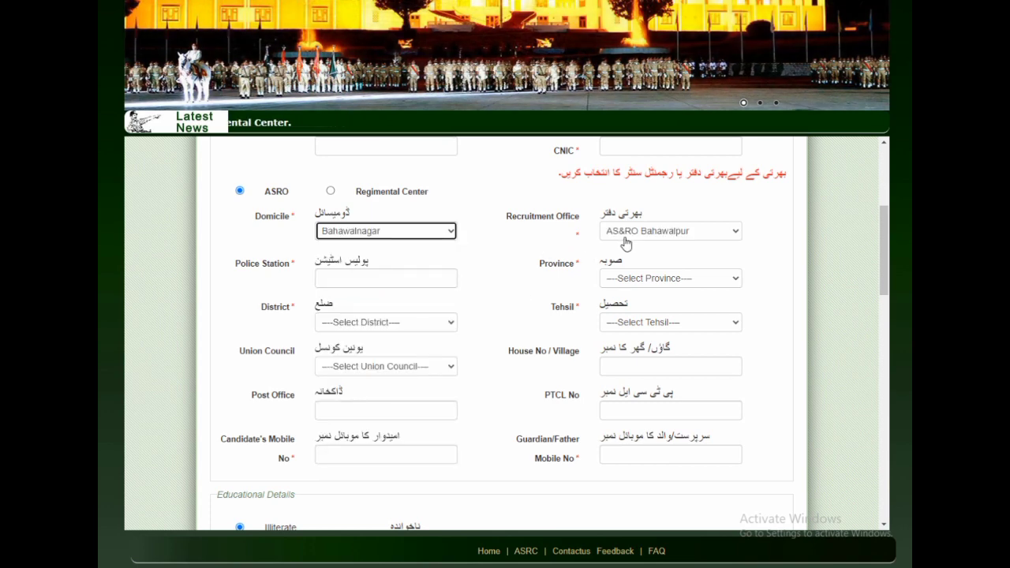
# Switch the recruitment choice to Regimental Center and select AS&RO Bahawalpur as the recruitment office
pyautogui.click(330, 192)
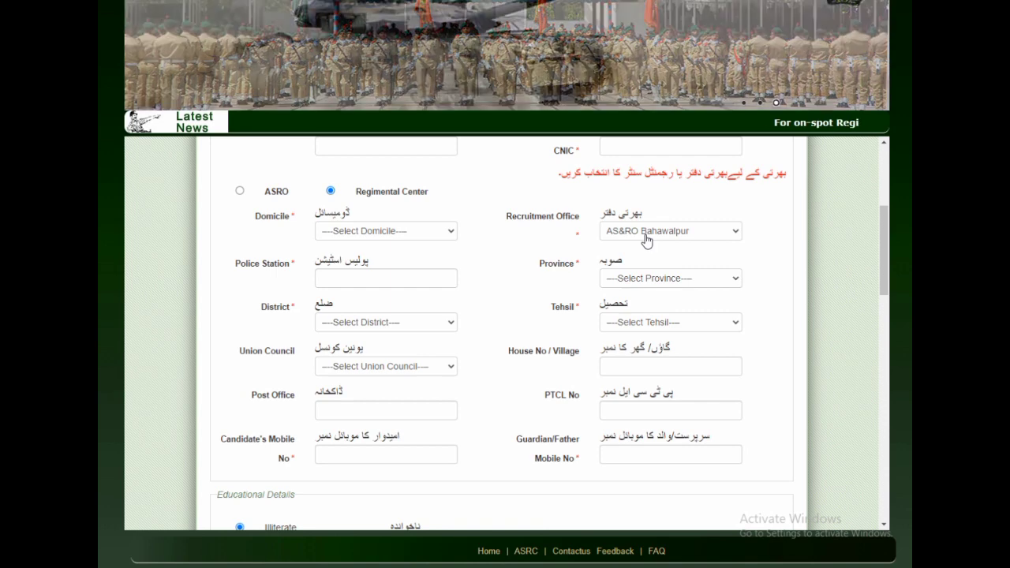
pyautogui.click(647, 239)
pyautogui.click(661, 247)
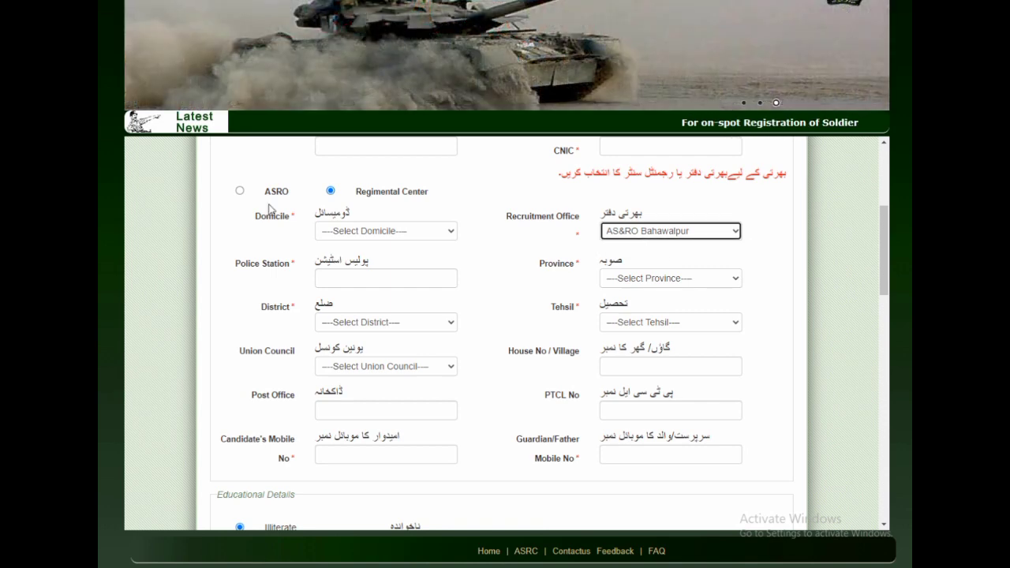
pyautogui.click(241, 192)
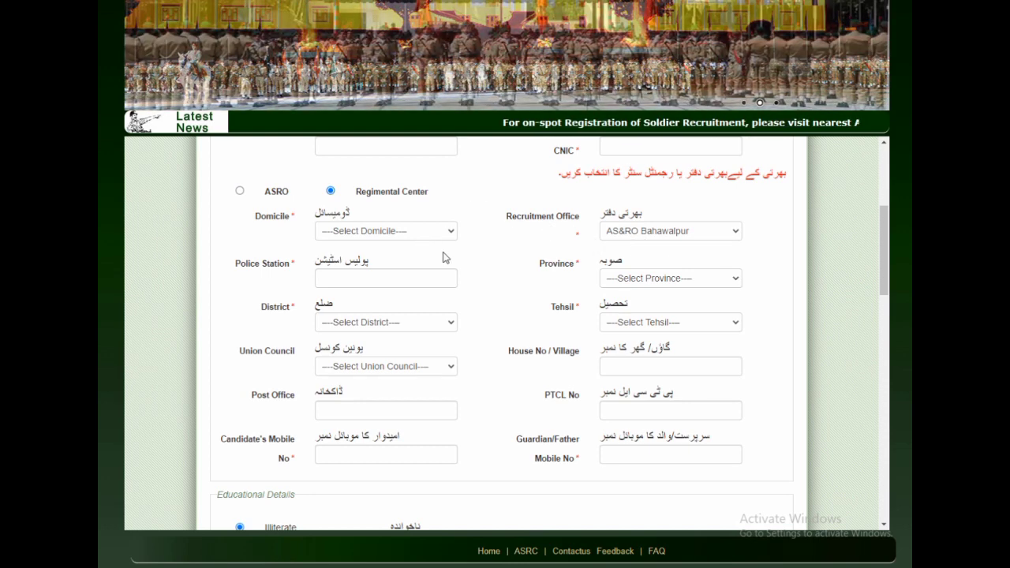
# Set the candidate's province to Punjab in the address details
pyautogui.scroll(-1, 443, 256)
pyautogui.click(339, 215)
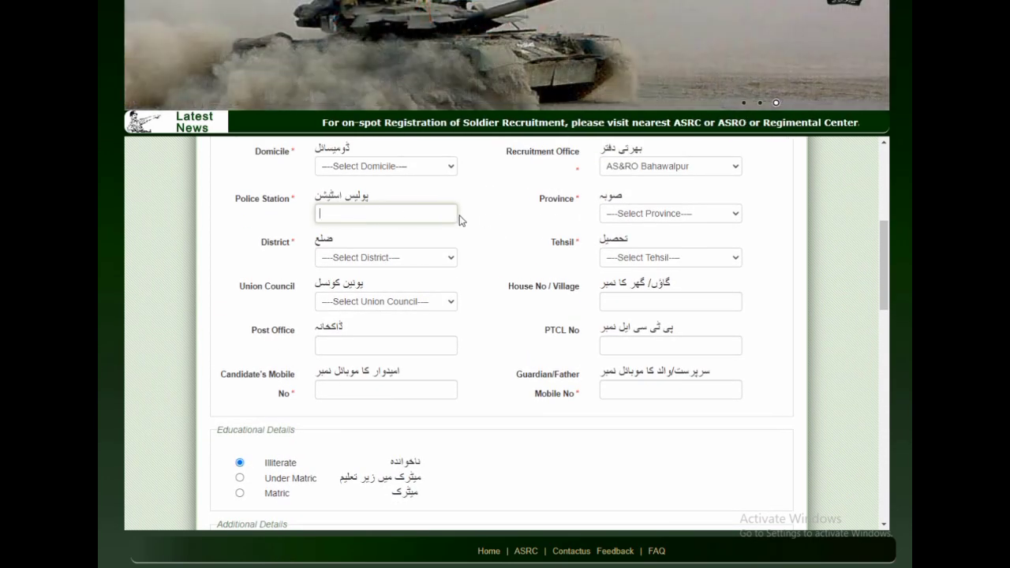
pyautogui.click(613, 215)
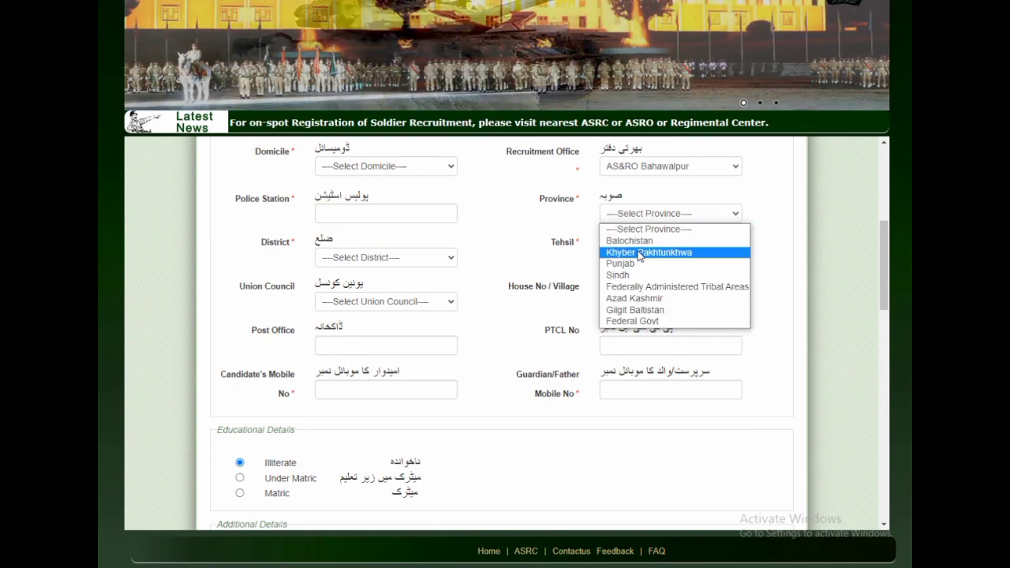
pyautogui.click(634, 268)
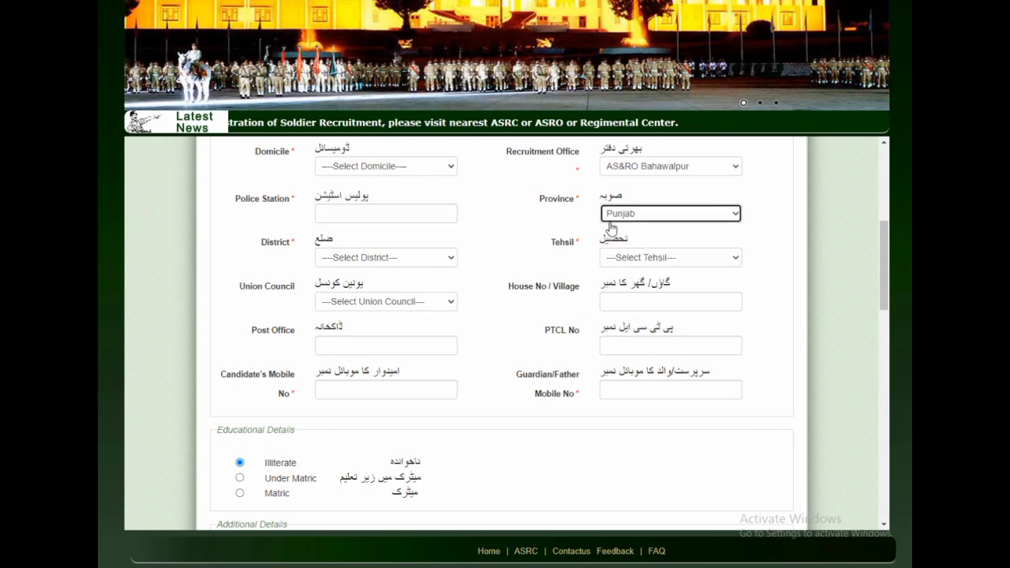
# Set the district to Bahawalnagar and the tehsil to Haroonabad
pyautogui.click(376, 258)
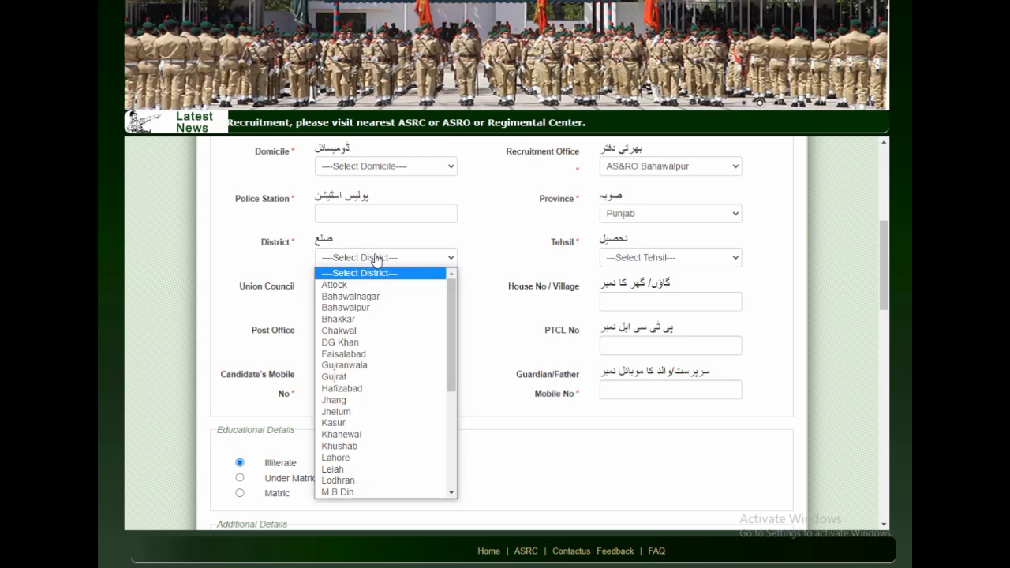
pyautogui.click(369, 296)
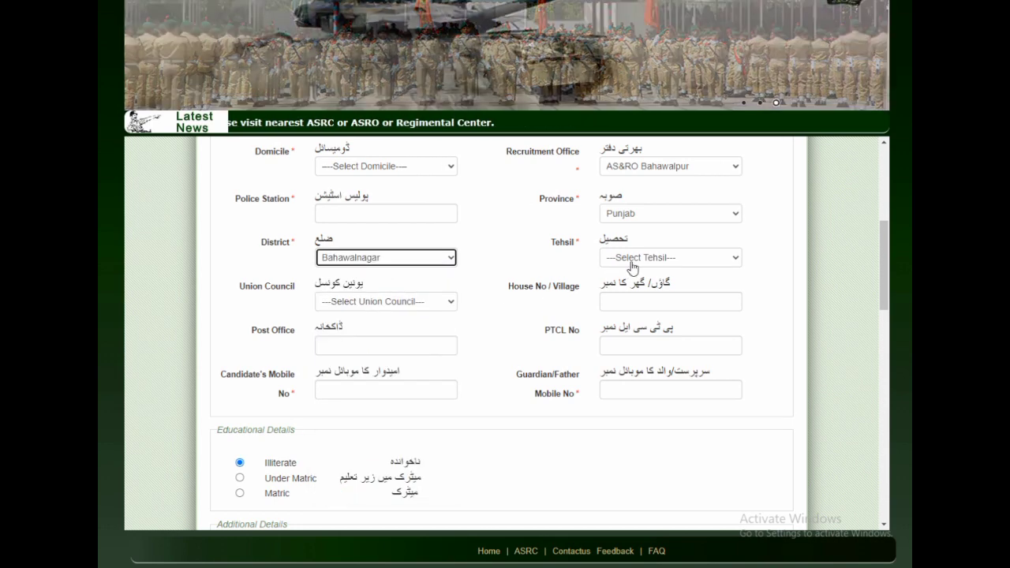
pyautogui.click(630, 259)
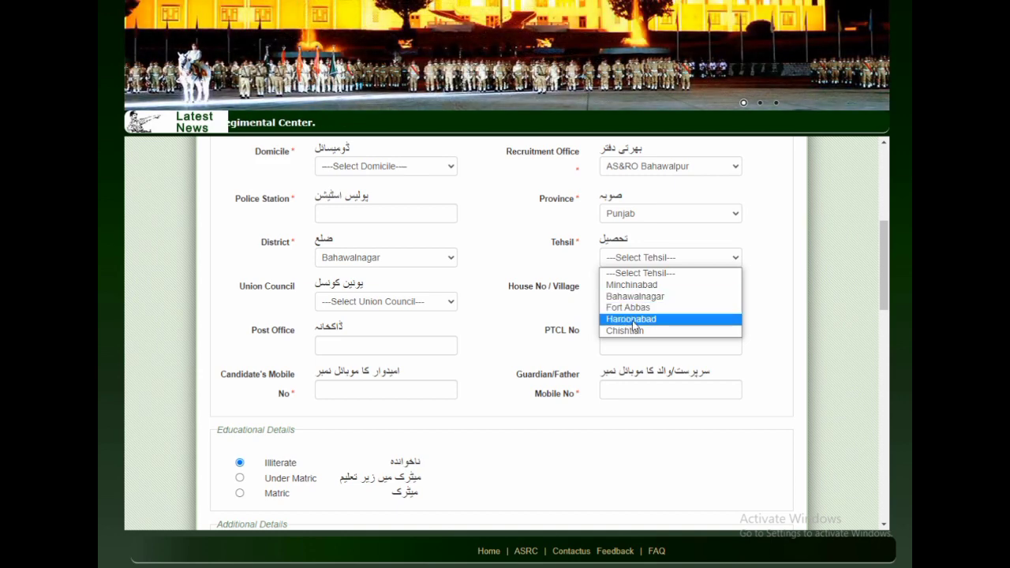
pyautogui.click(632, 319)
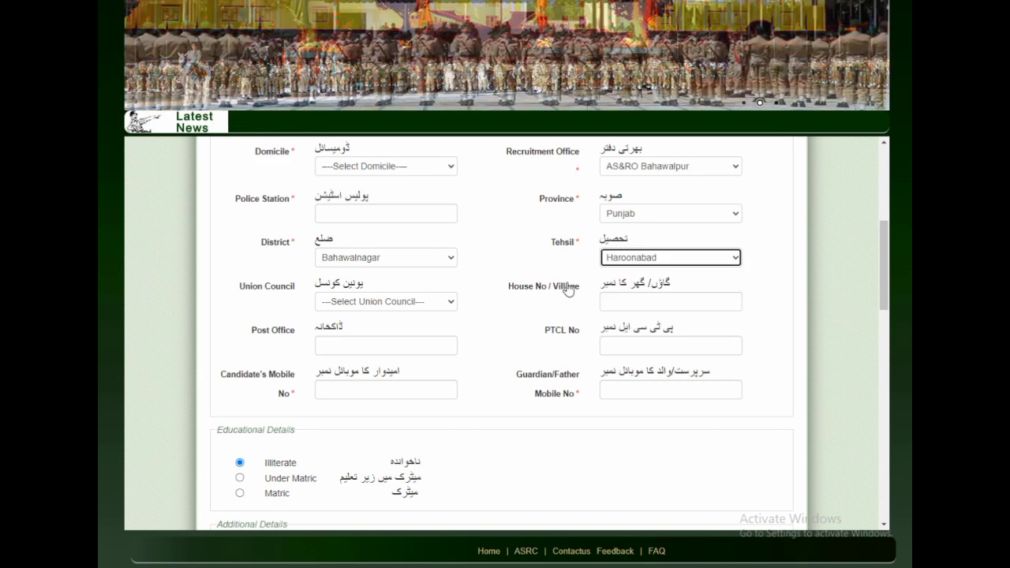
pyautogui.click(361, 307)
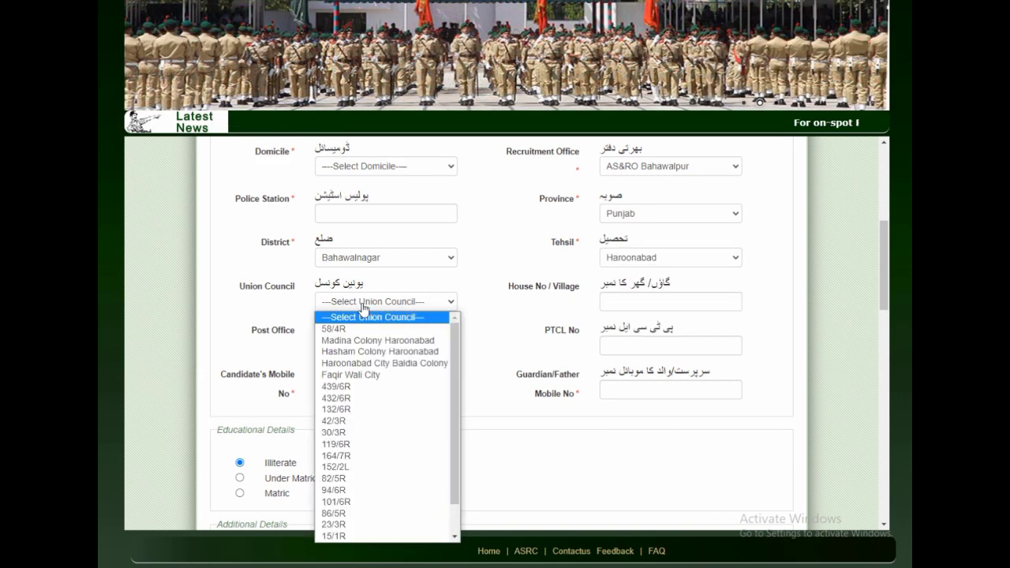
pyautogui.click(337, 432)
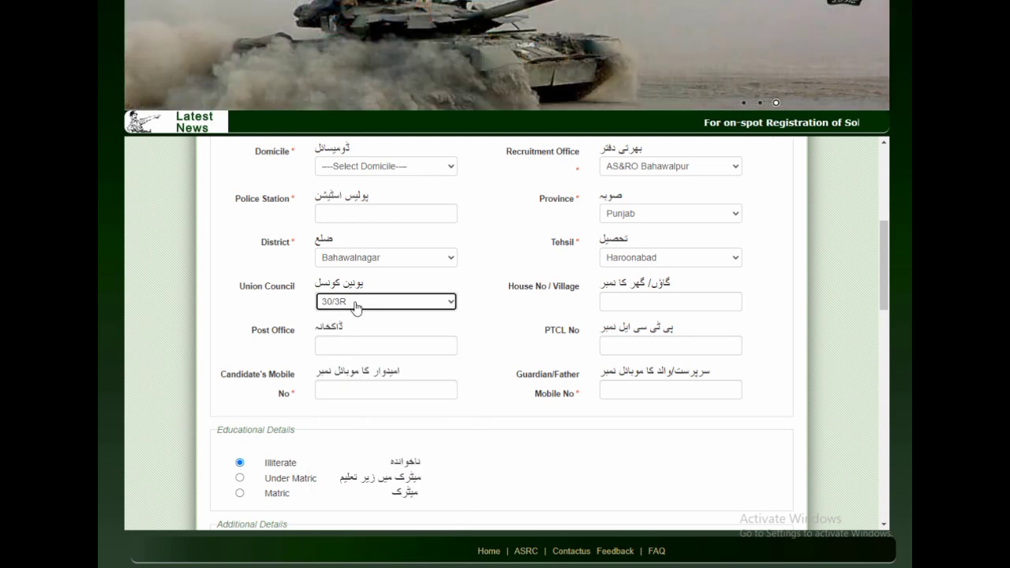
pyautogui.click(356, 308)
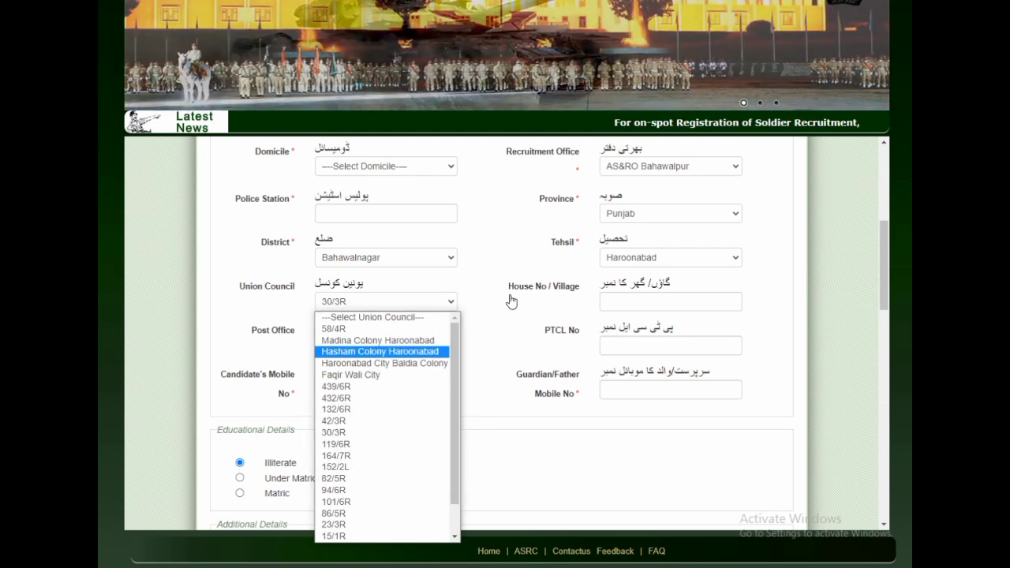
pyautogui.click(511, 300)
pyautogui.click(386, 304)
pyautogui.click(333, 328)
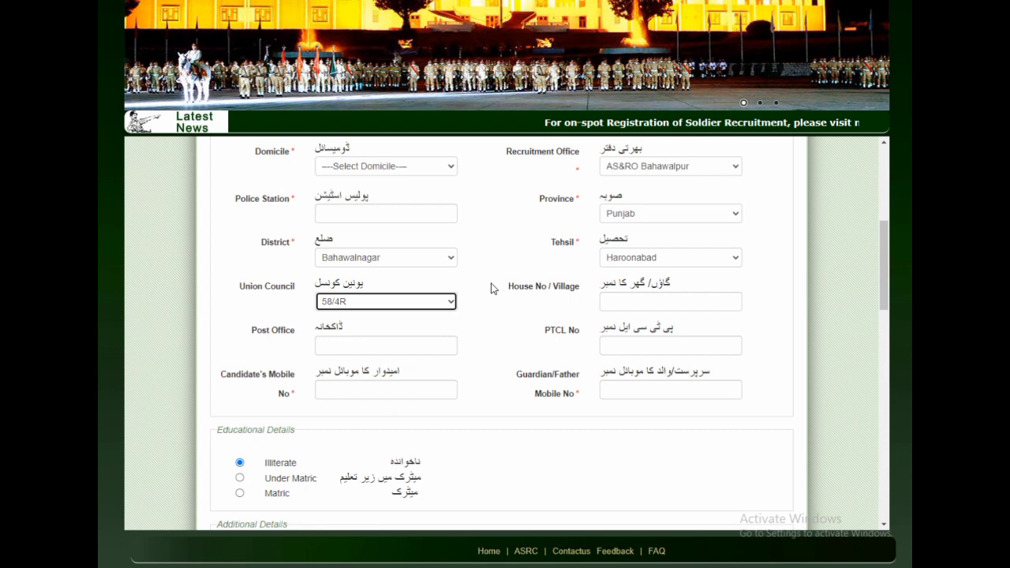
# Set the union council to 82/5R
pyautogui.click(392, 302)
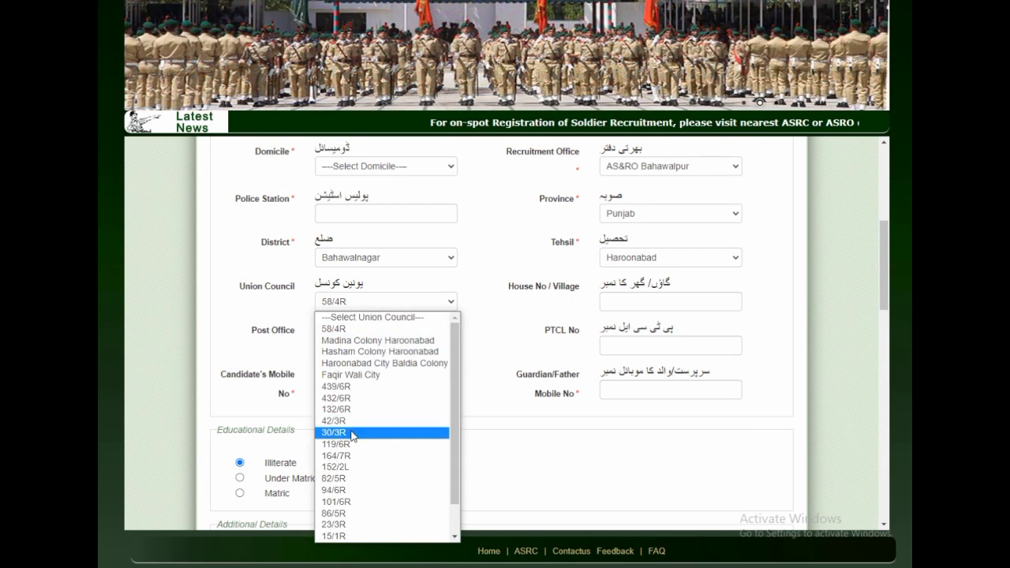
pyautogui.scroll(-1, 362, 436)
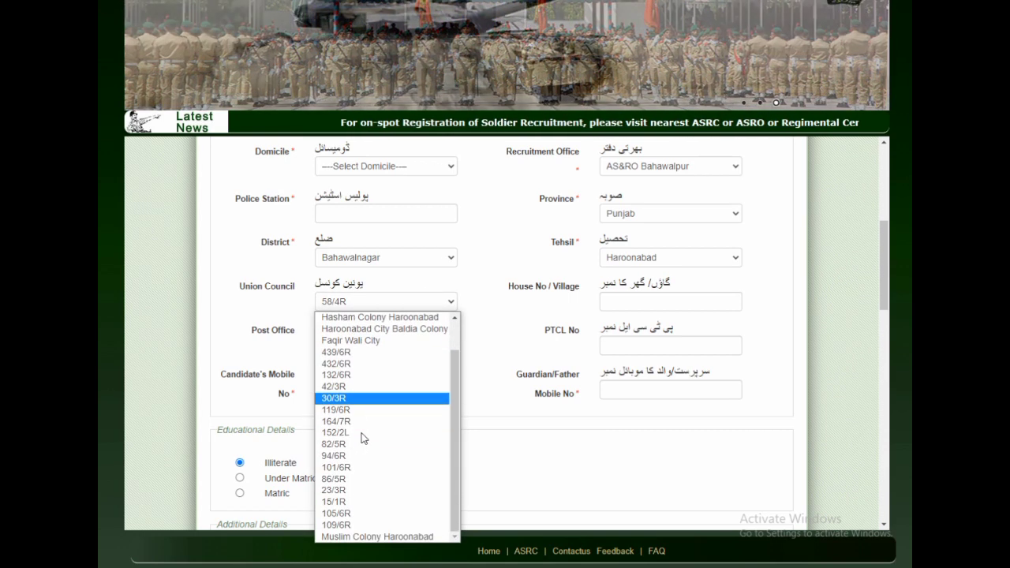
pyautogui.click(350, 445)
pyautogui.click(660, 303)
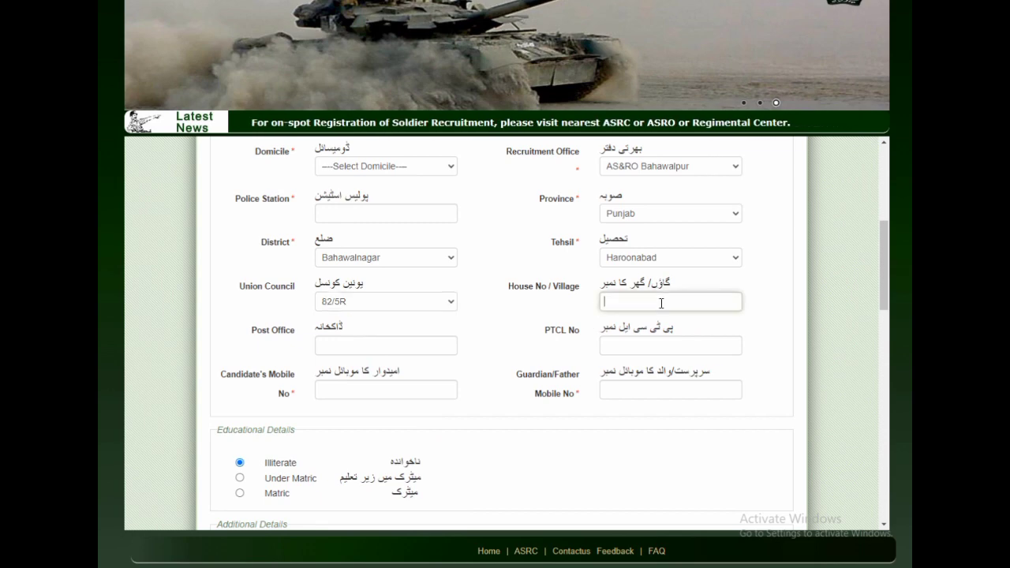
pyautogui.scroll(-1, 666, 237)
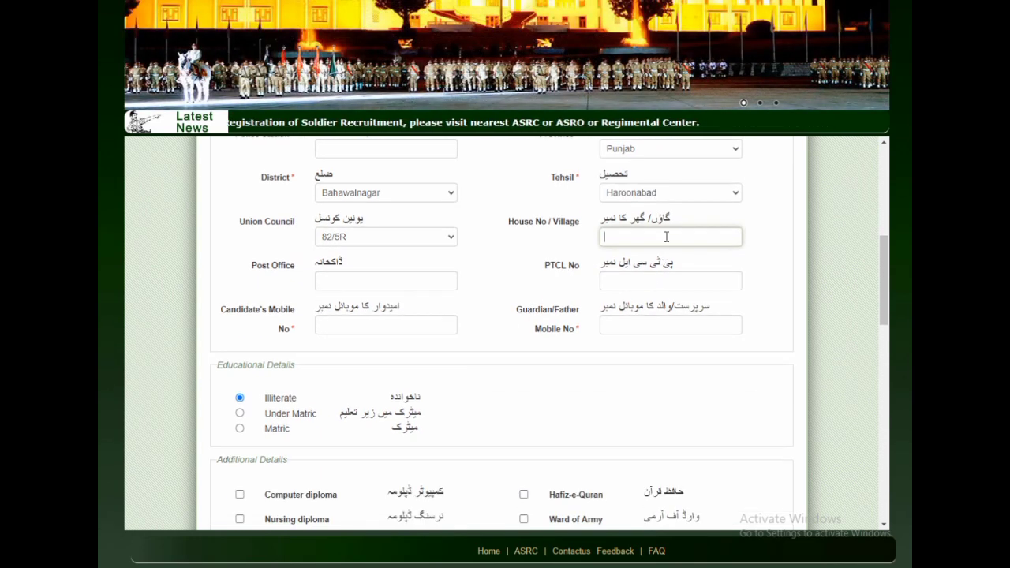
pyautogui.click(362, 282)
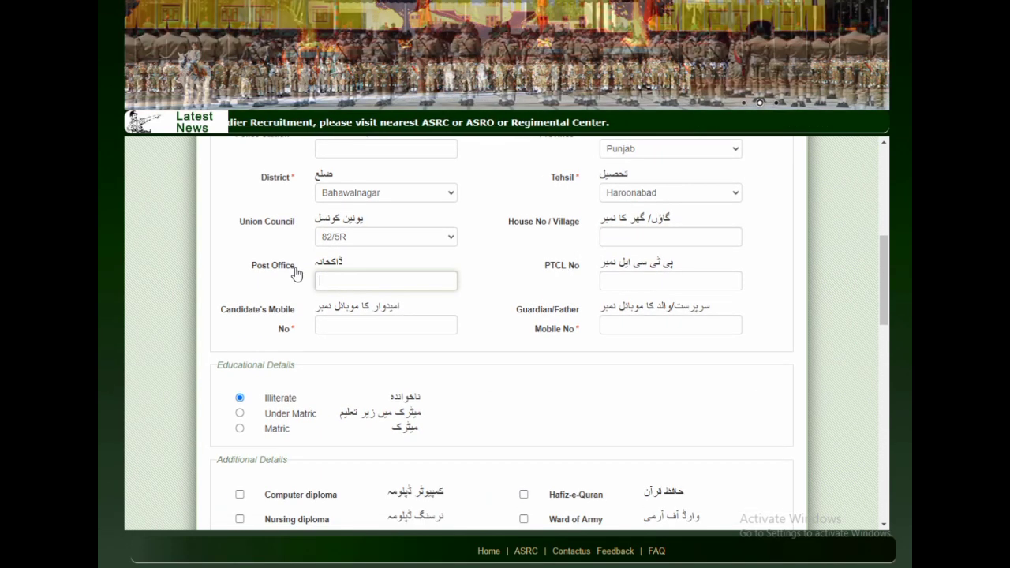
pyautogui.click(626, 274)
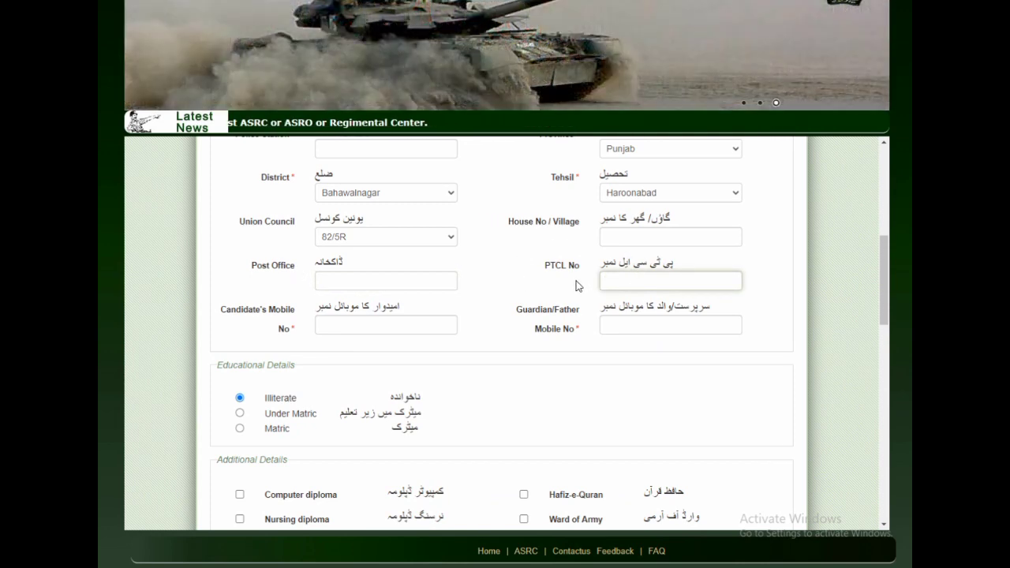
pyautogui.click(384, 323)
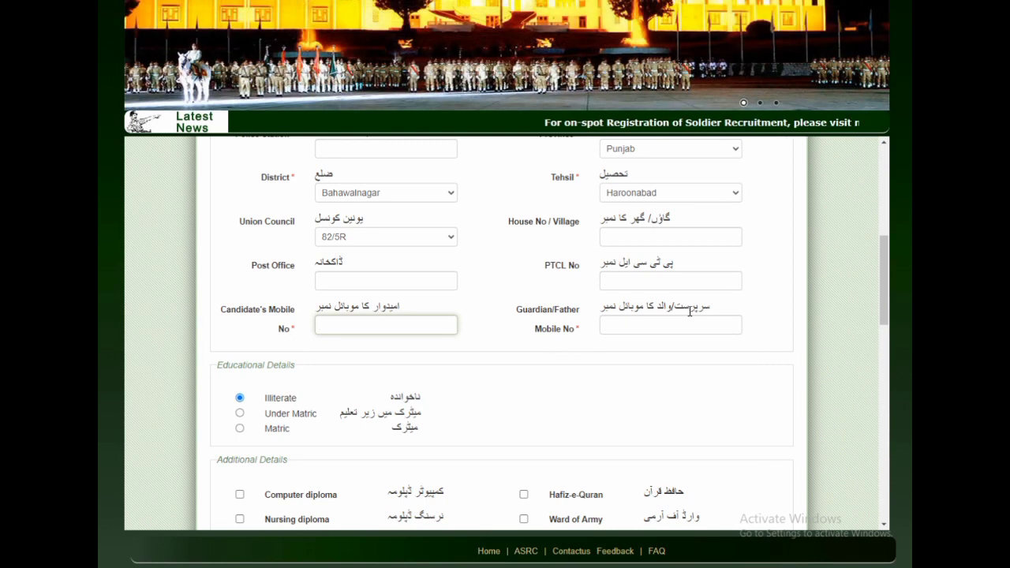
pyautogui.click(625, 325)
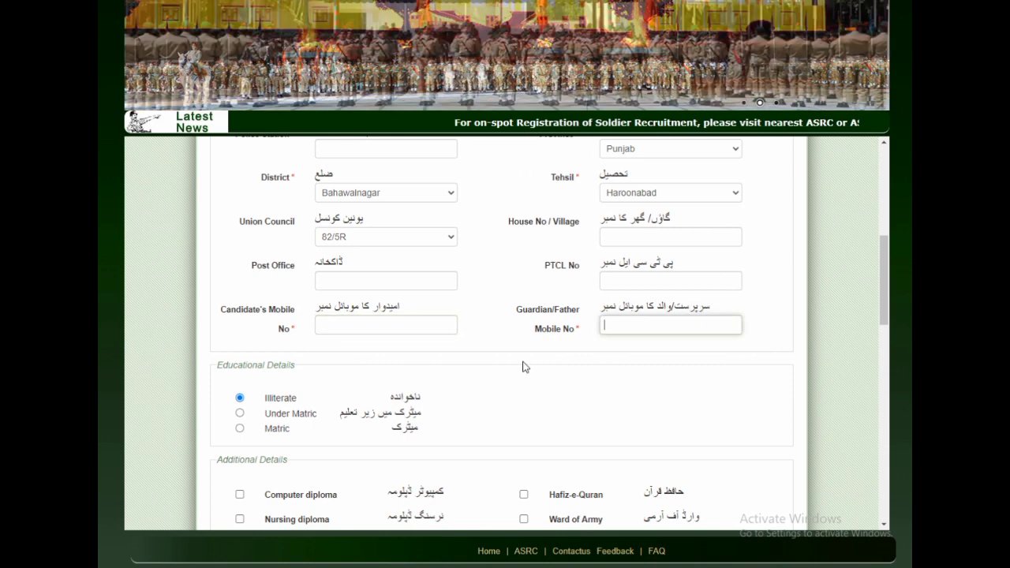
# Set the education level to Under Matric with 9th as the class in the educational details
pyautogui.scroll(-3, 362, 212)
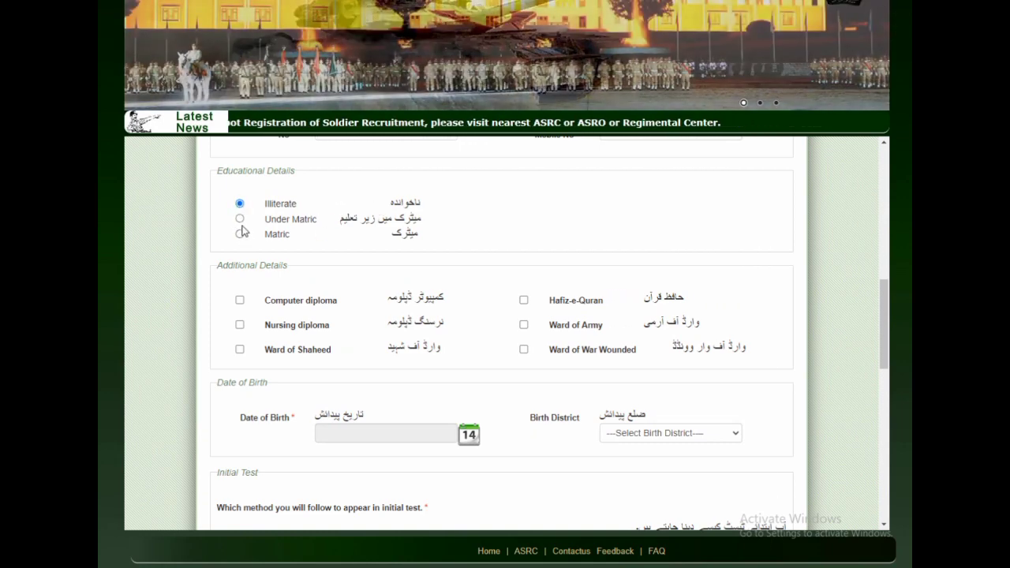
pyautogui.click(239, 220)
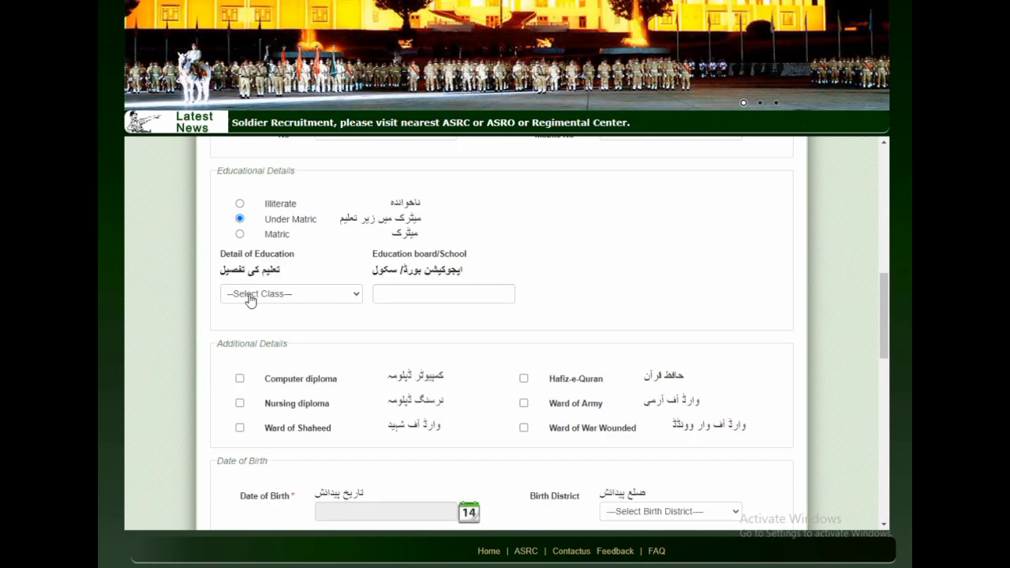
pyautogui.click(250, 296)
pyautogui.click(306, 325)
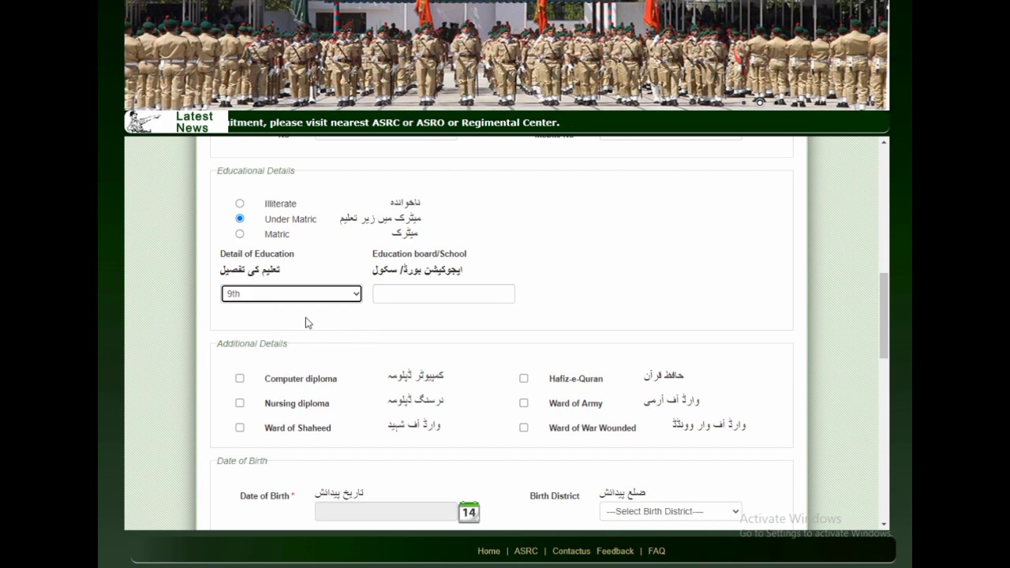
pyautogui.click(430, 294)
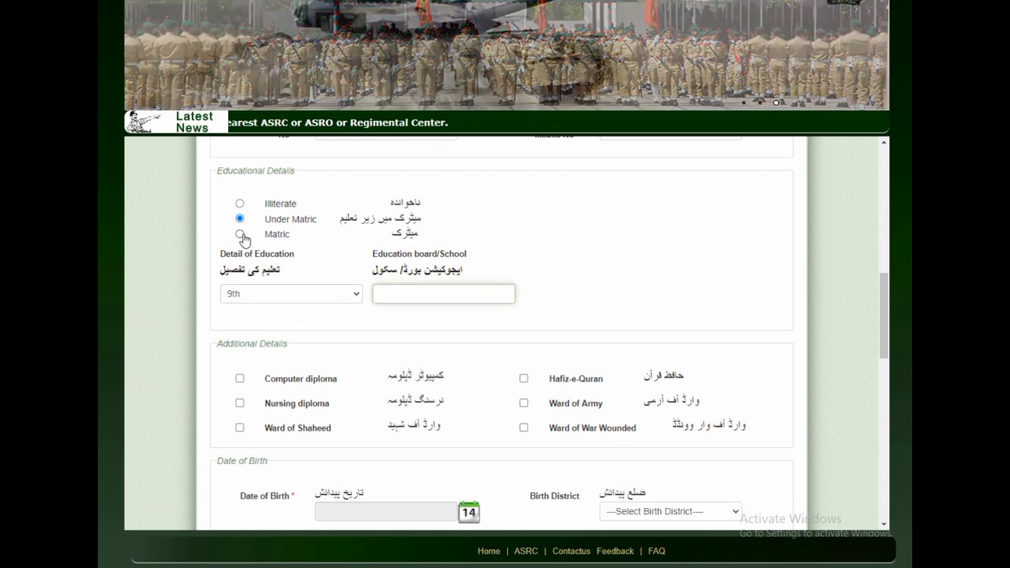
# Change the education level to Matric and review the class choices offered in the first three education rows
pyautogui.click(241, 235)
pyautogui.scroll(-1, 455, 272)
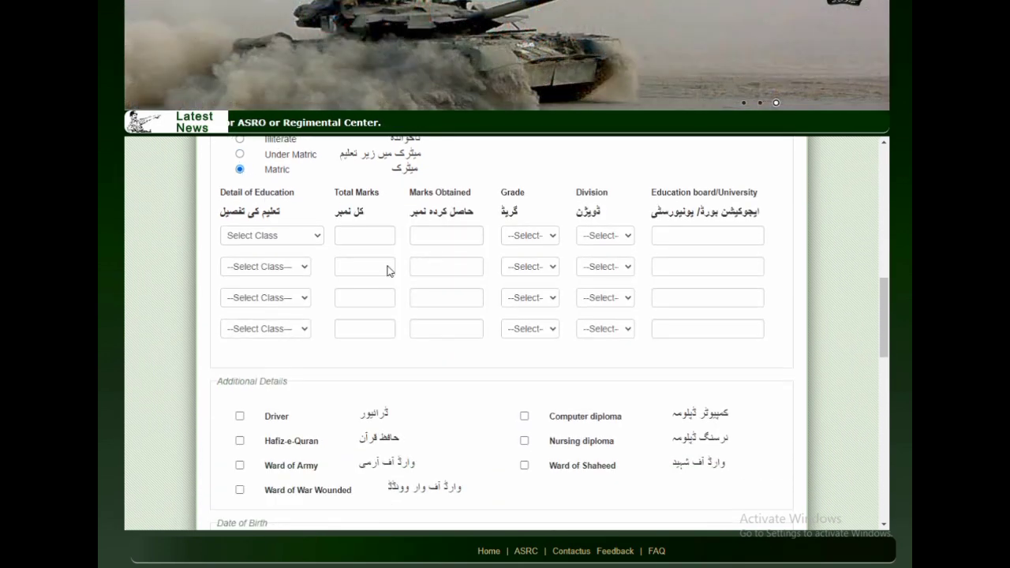
pyautogui.click(277, 243)
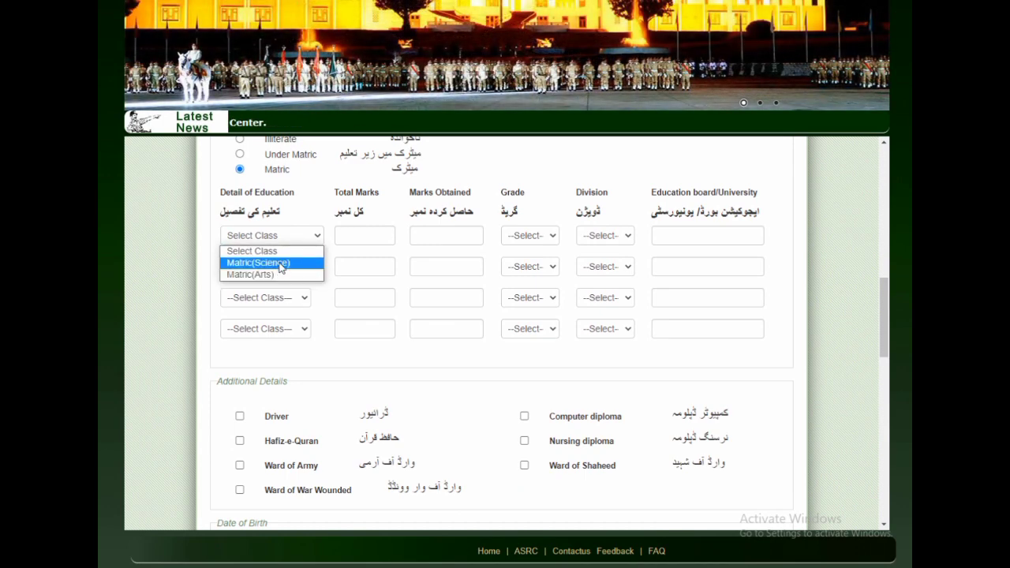
pyautogui.click(298, 242)
pyautogui.click(272, 268)
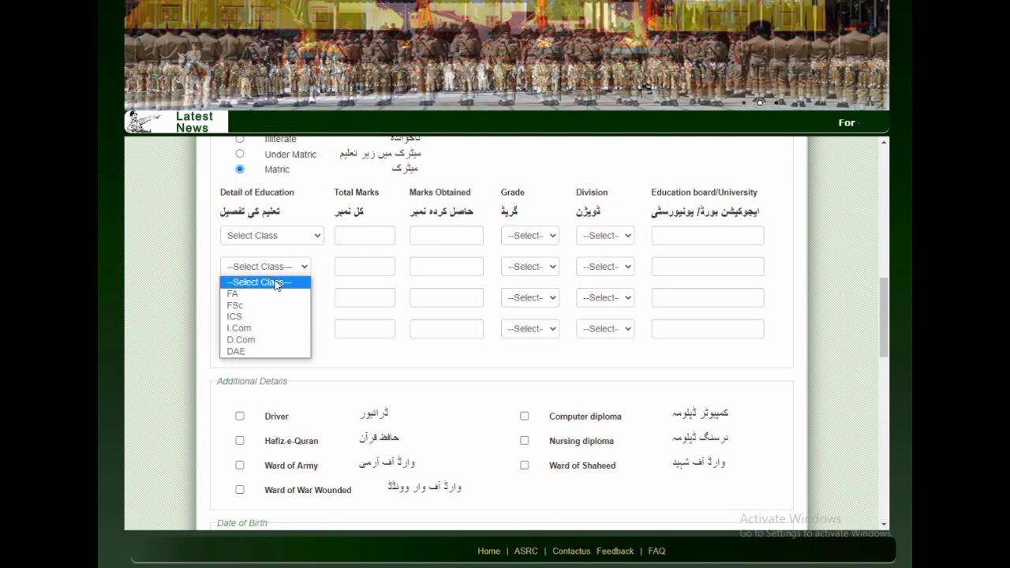
pyautogui.click(292, 263)
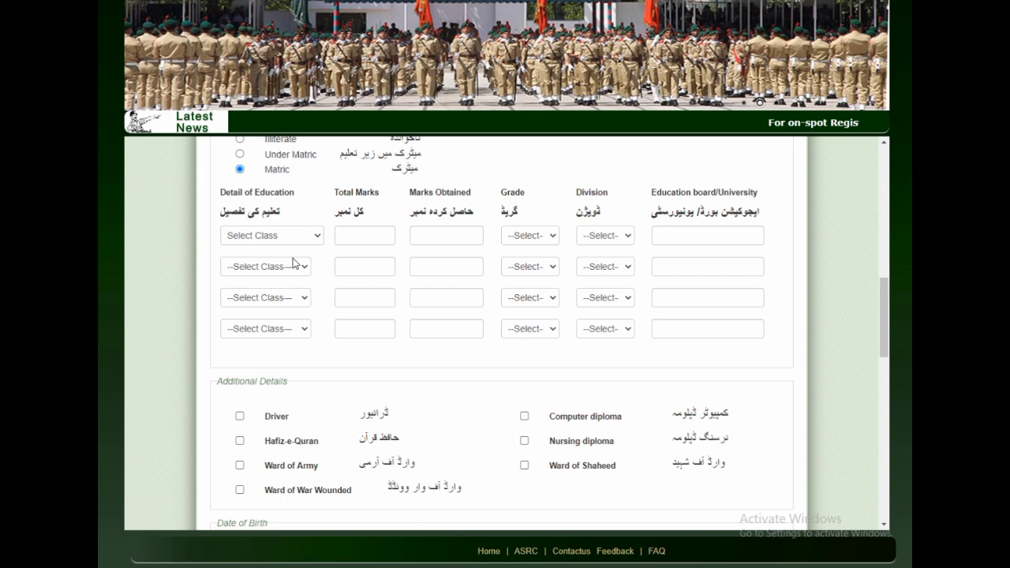
pyautogui.click(282, 300)
pyautogui.click(318, 290)
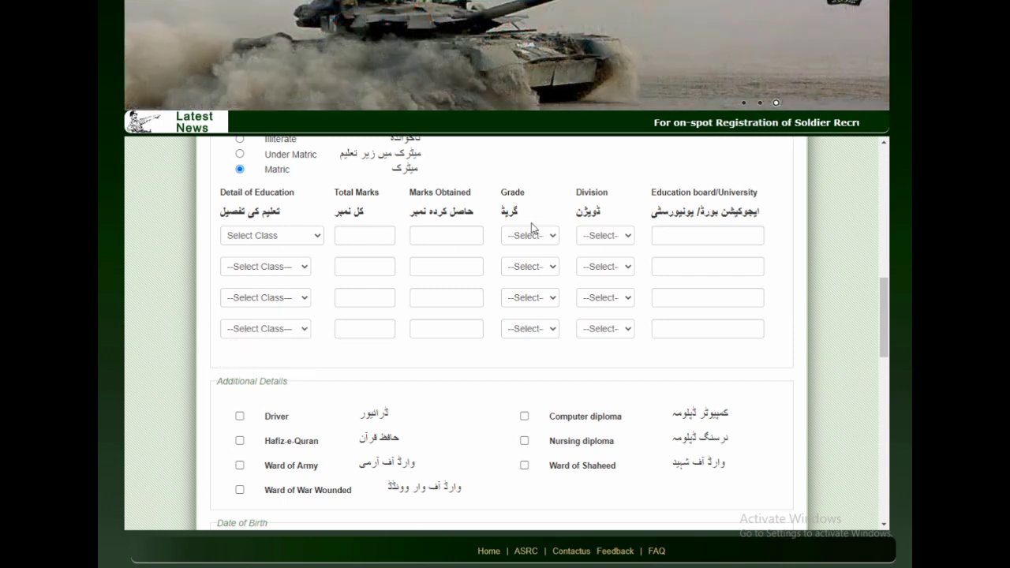
# Fill the first education row with Matric(Science), grade A and 1st division
pyautogui.click(512, 239)
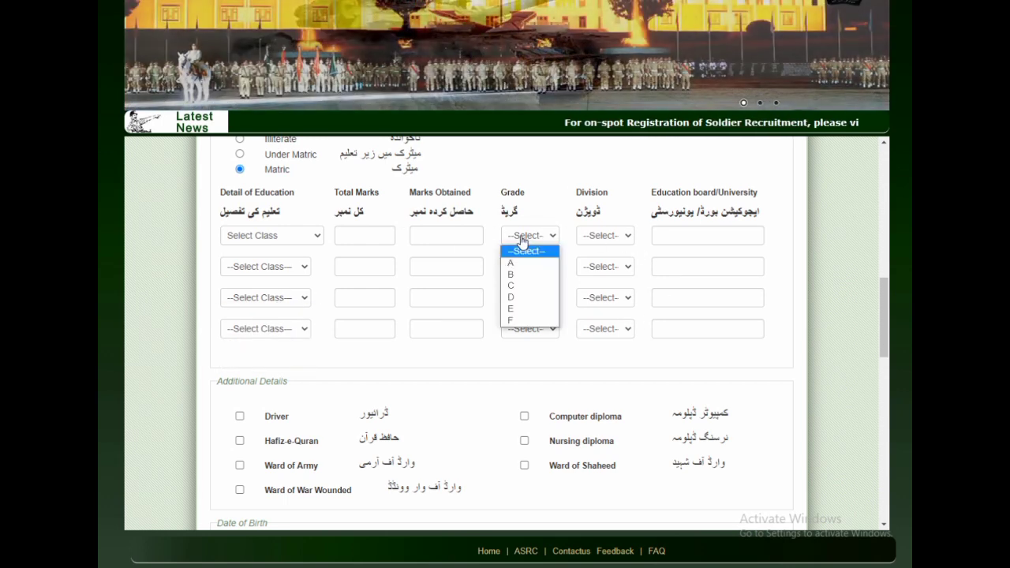
pyautogui.click(529, 263)
pyautogui.click(529, 267)
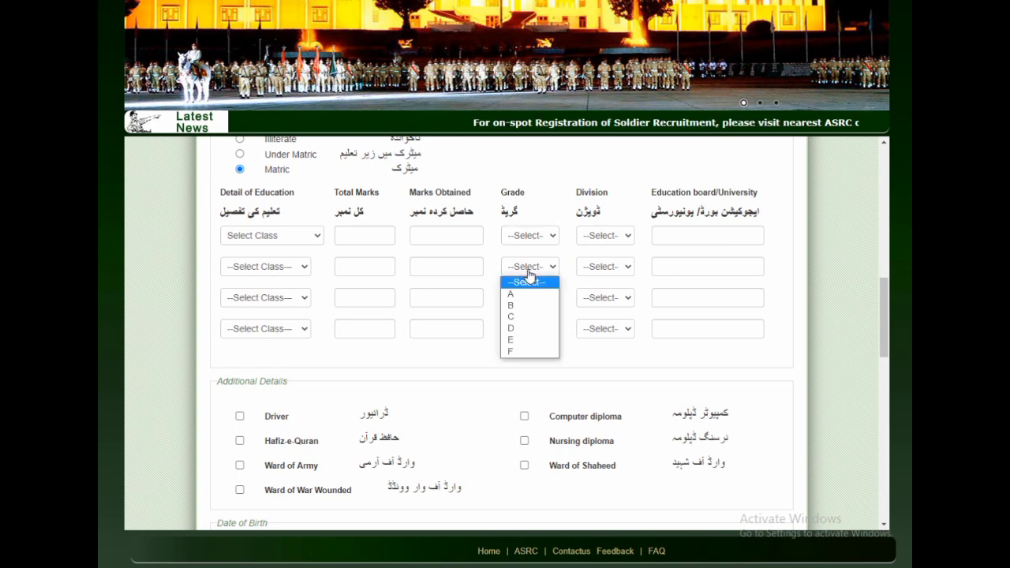
pyautogui.click(606, 241)
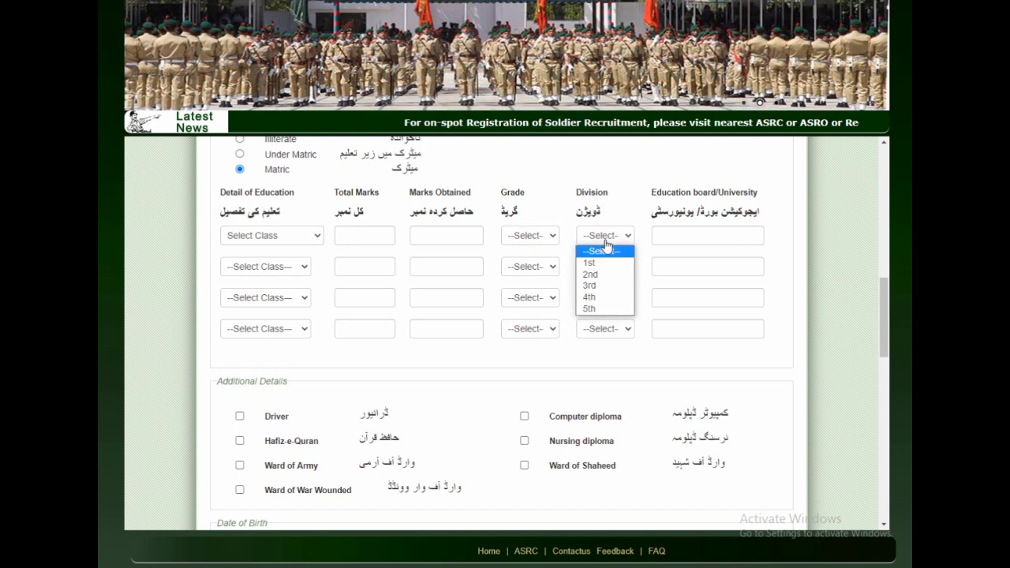
pyautogui.click(604, 275)
pyautogui.click(530, 235)
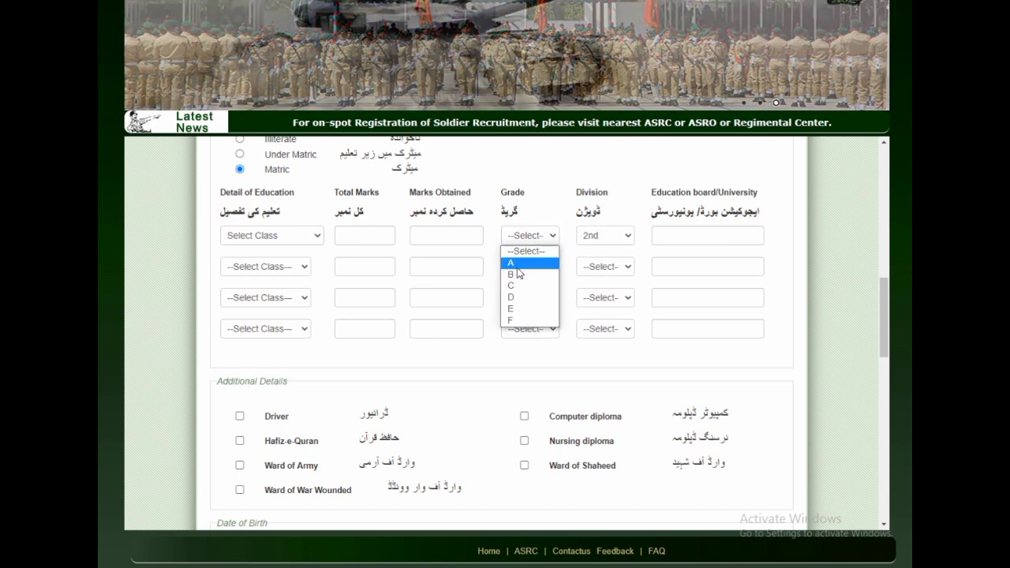
pyautogui.click(528, 262)
pyautogui.click(605, 235)
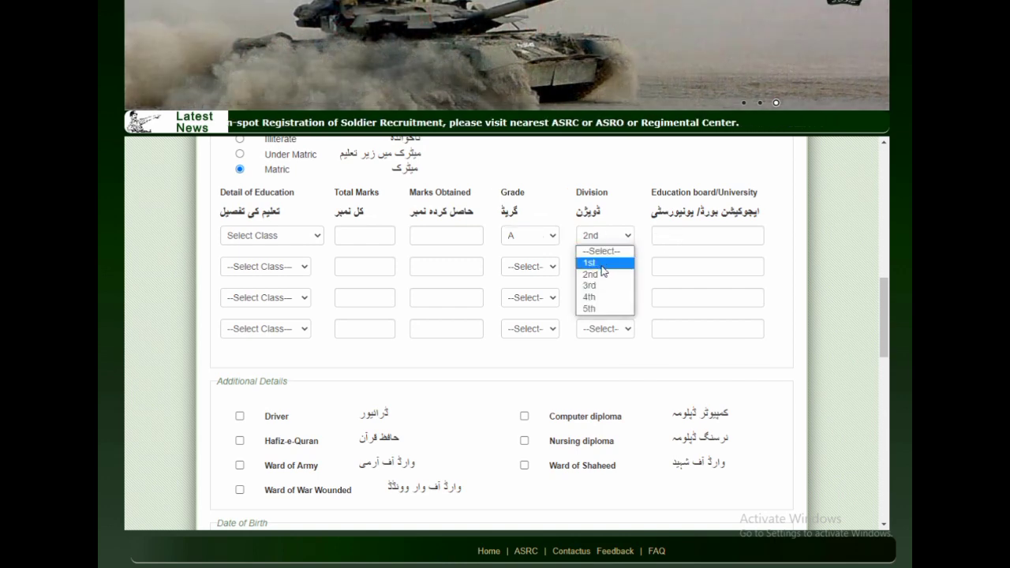
pyautogui.click(603, 261)
pyautogui.click(704, 235)
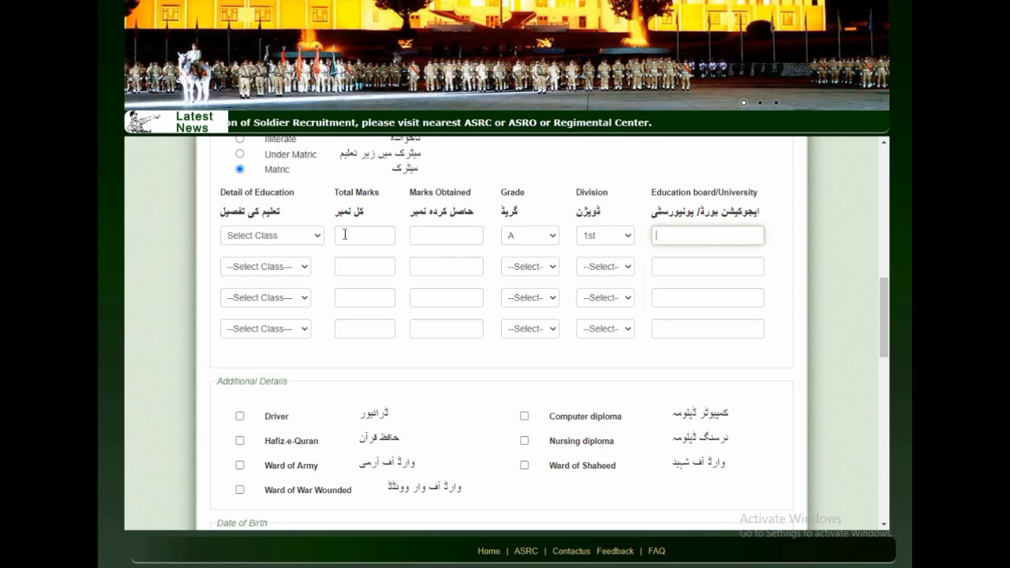
pyautogui.click(267, 235)
pyautogui.click(256, 262)
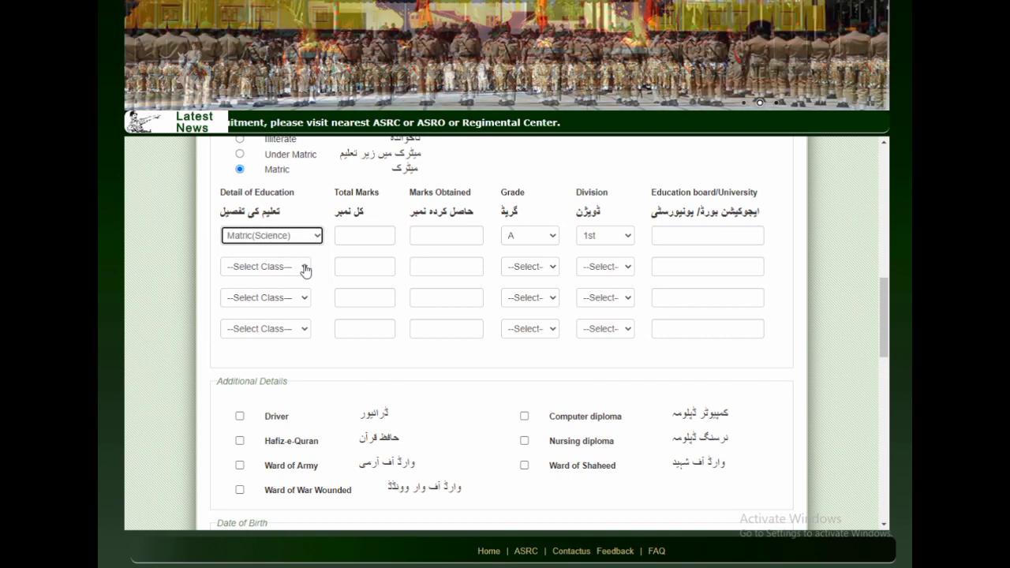
# Reset the class, grade and division of the first education row to their unselected defaults
pyautogui.click(291, 242)
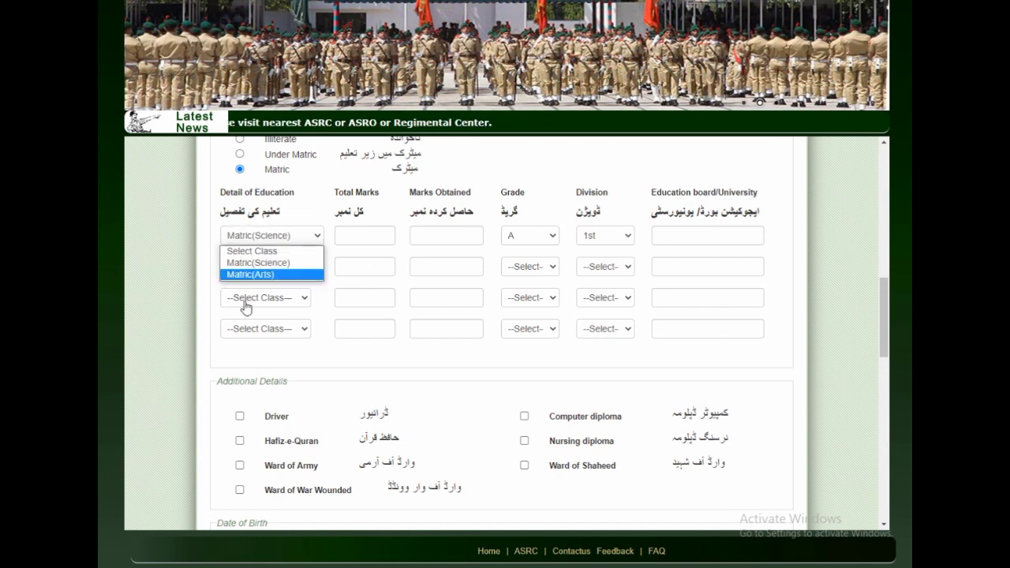
pyautogui.click(260, 251)
pyautogui.click(533, 237)
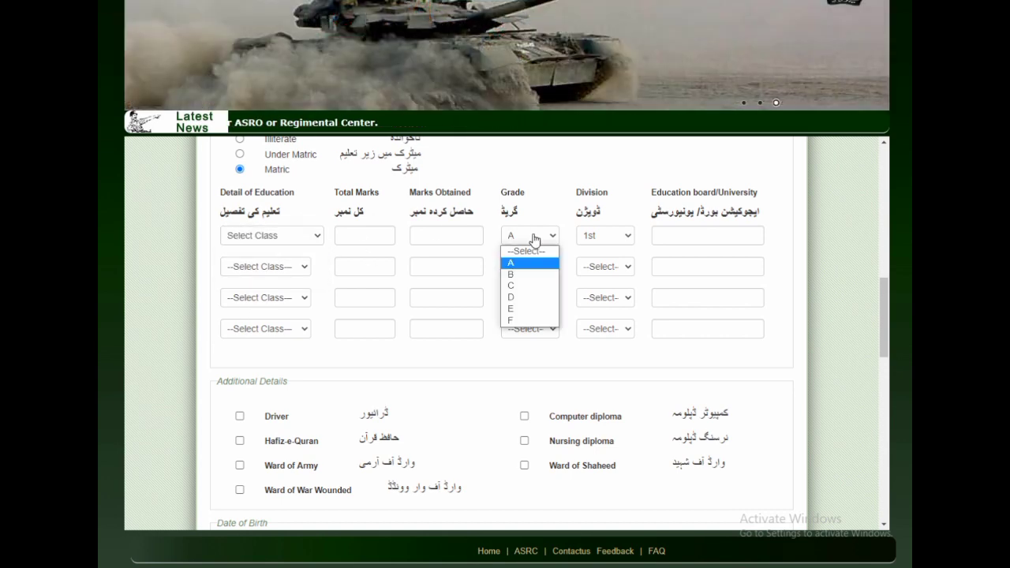
pyautogui.click(537, 251)
pyautogui.click(630, 237)
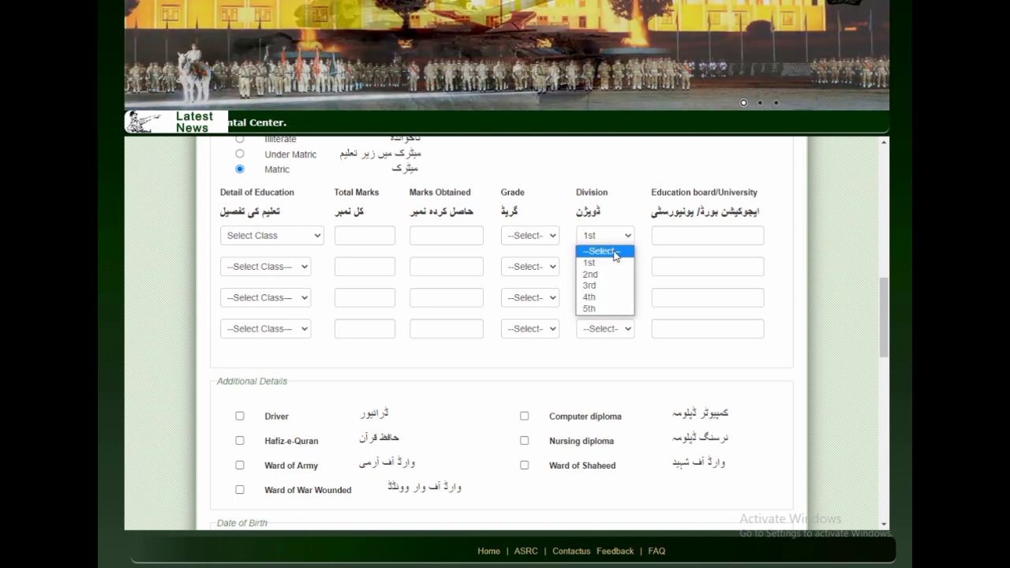
pyautogui.click(613, 251)
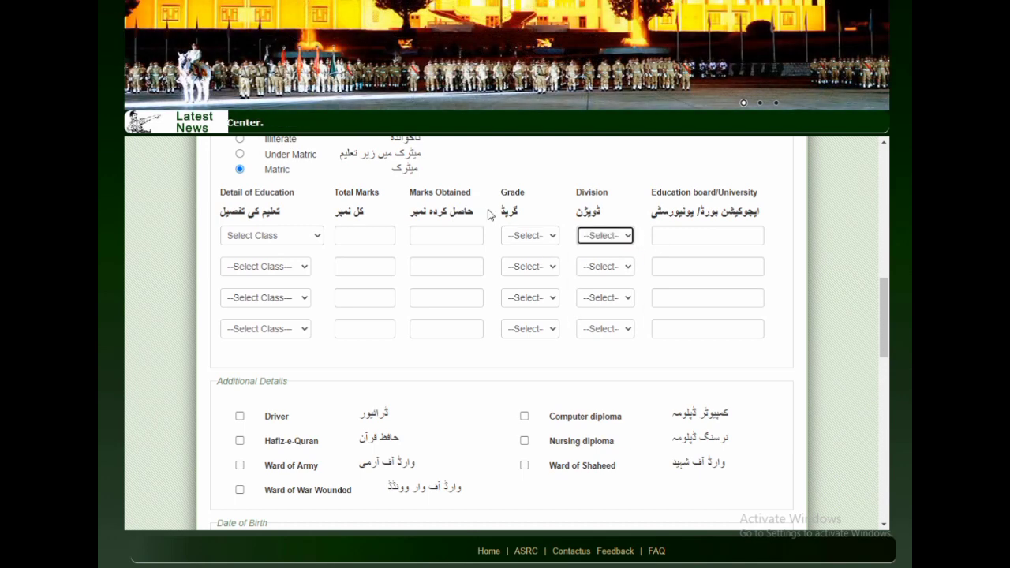
pyautogui.click(659, 229)
# Try selecting and clearing the Hafiz-e-Quran, Ward of Army and Ward of War Wounded options in the additional details
pyautogui.scroll(-3, 586, 327)
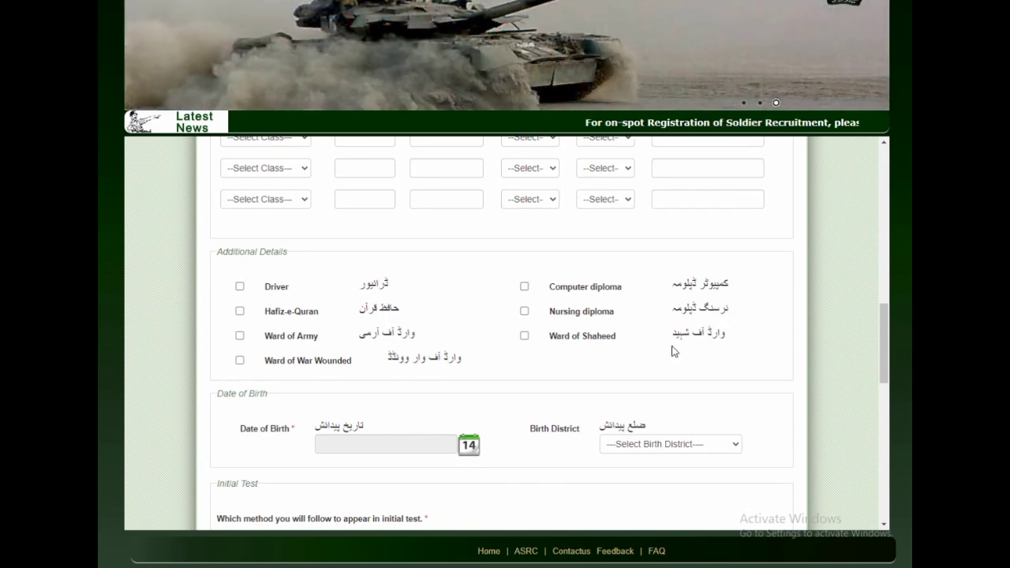
pyautogui.click(240, 313)
pyautogui.click(240, 312)
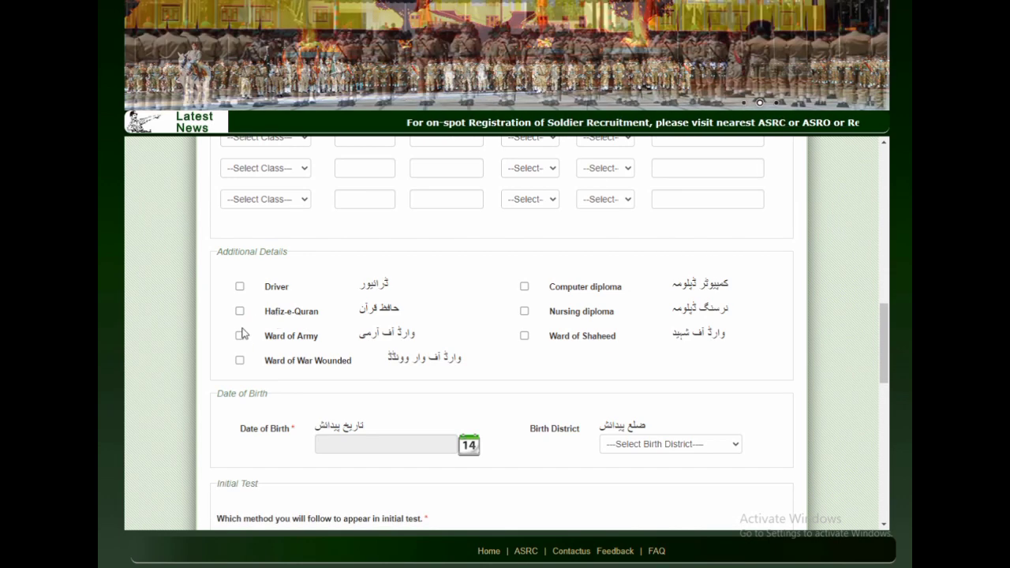
pyautogui.click(240, 336)
pyautogui.click(240, 336)
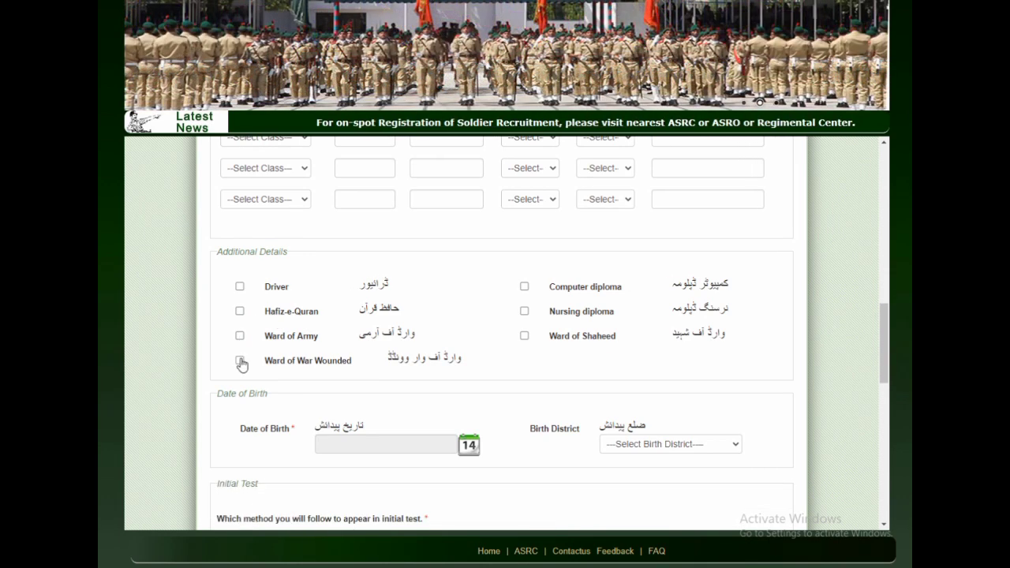
pyautogui.click(239, 359)
pyautogui.click(240, 359)
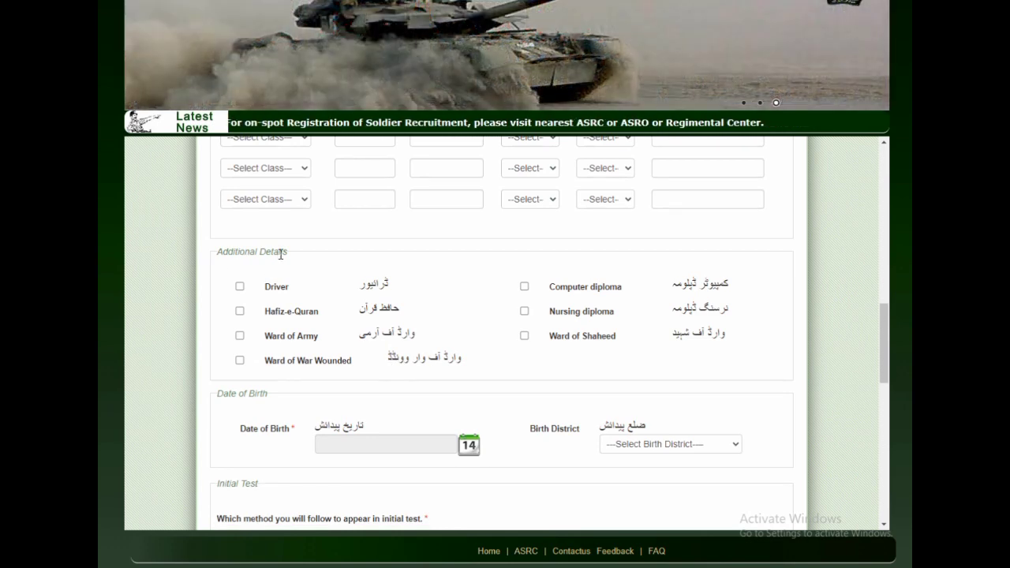
# Set the birth district to Bahawalnagar and choose Written as the initial test method
pyautogui.scroll(-3, 474, 292)
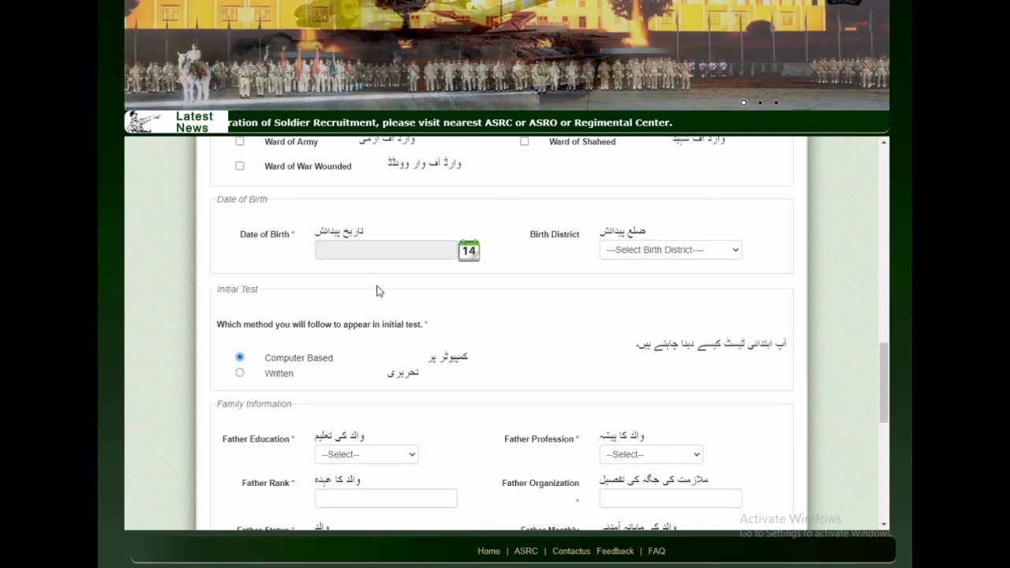
pyautogui.click(334, 252)
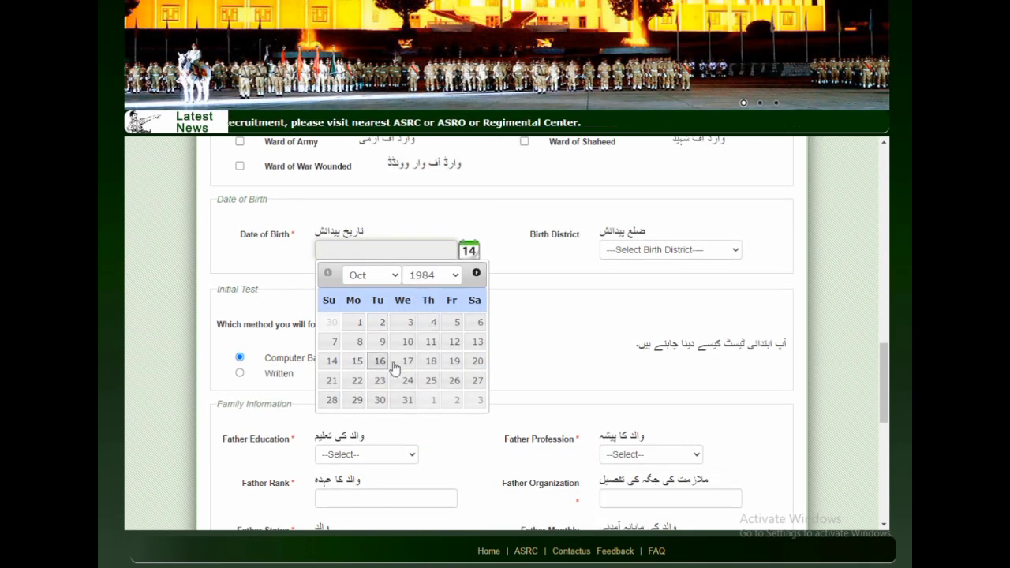
pyautogui.click(425, 234)
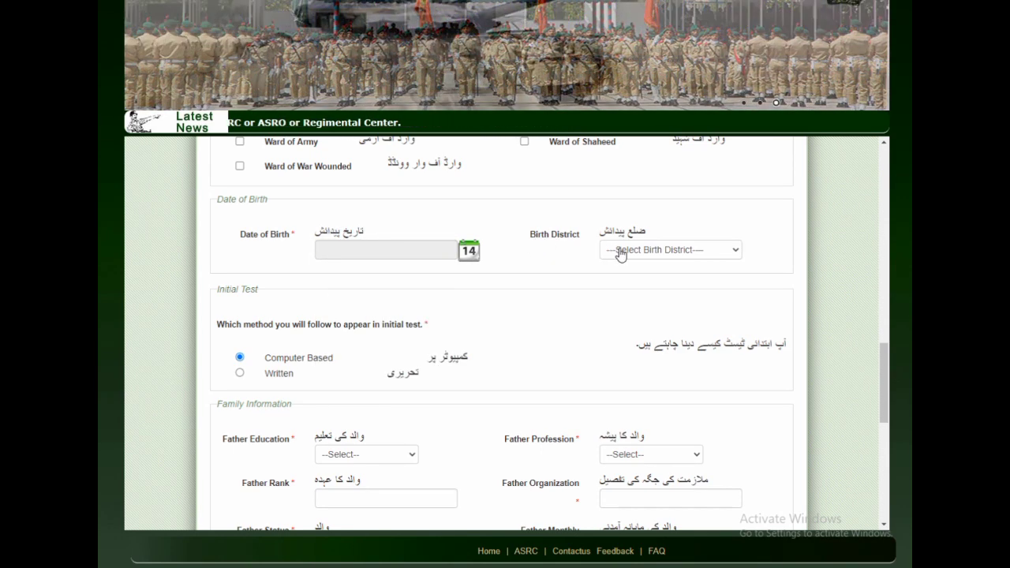
pyautogui.click(620, 249)
pyautogui.click(623, 289)
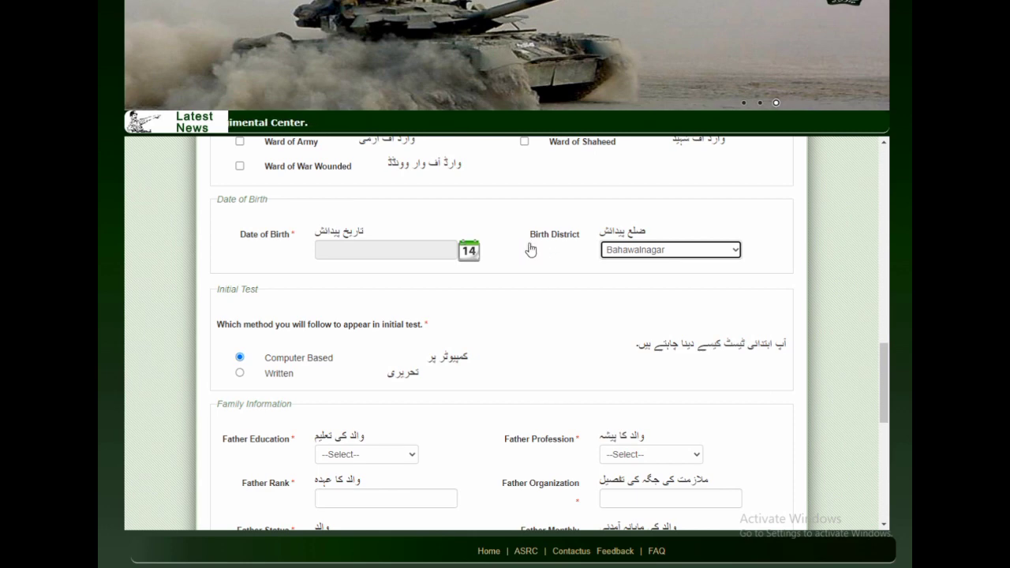
pyautogui.scroll(-3, 456, 295)
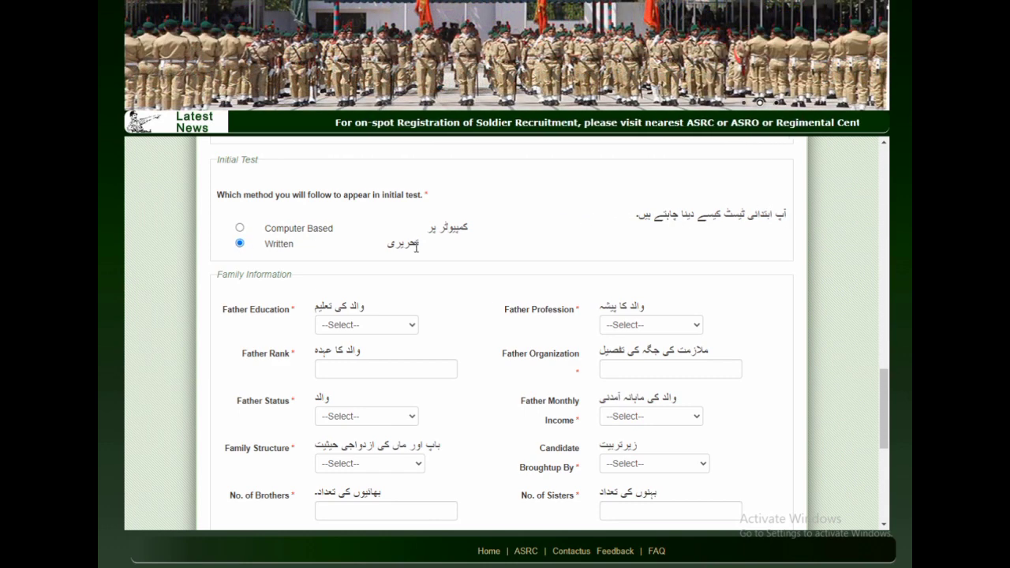
# Try Illiterate and Middle as the father's education, and reset the field to its unselected default
pyautogui.scroll(-2, 417, 248)
pyautogui.click(333, 197)
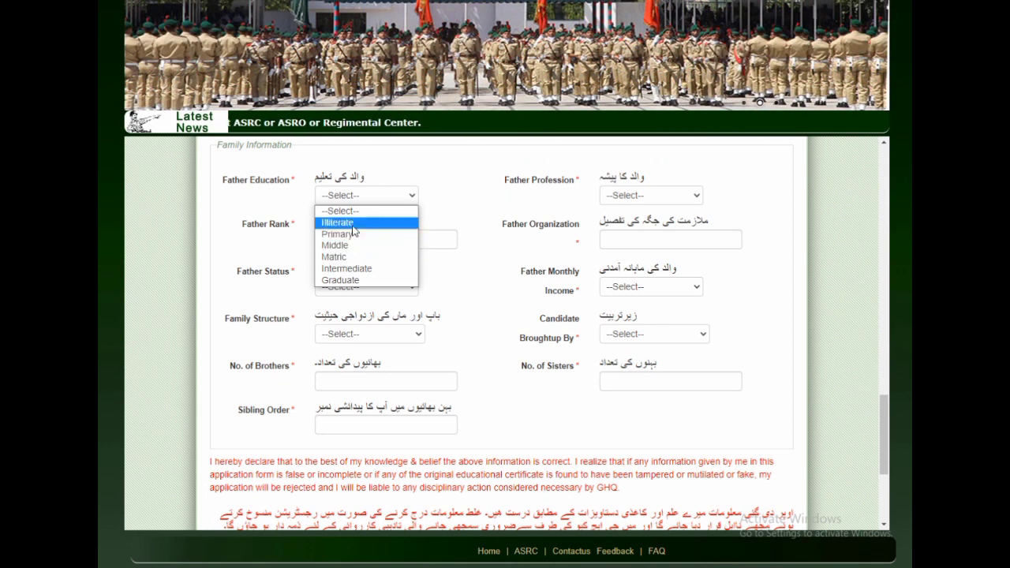
pyautogui.click(350, 224)
pyautogui.click(347, 197)
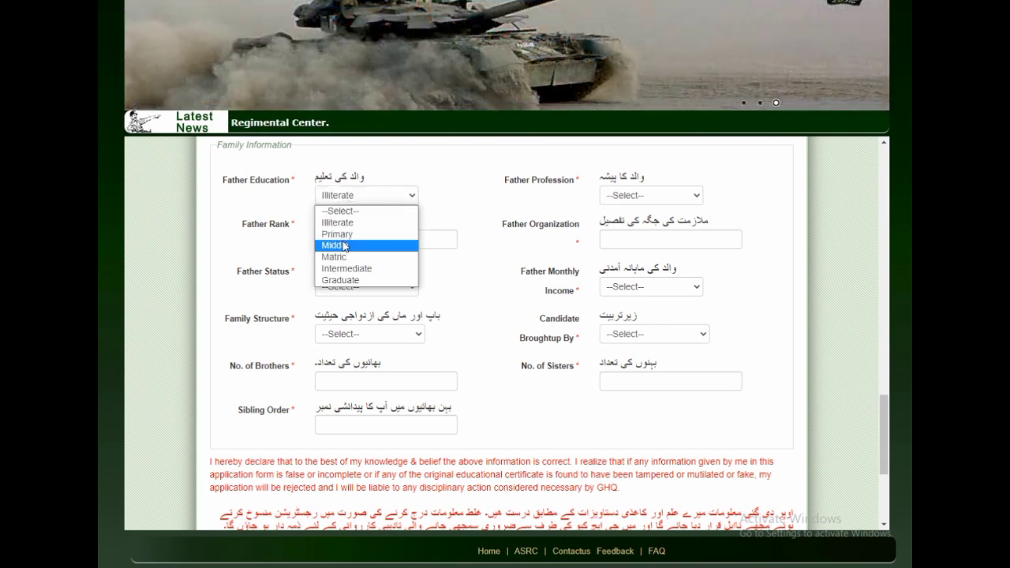
pyautogui.click(345, 245)
pyautogui.click(345, 203)
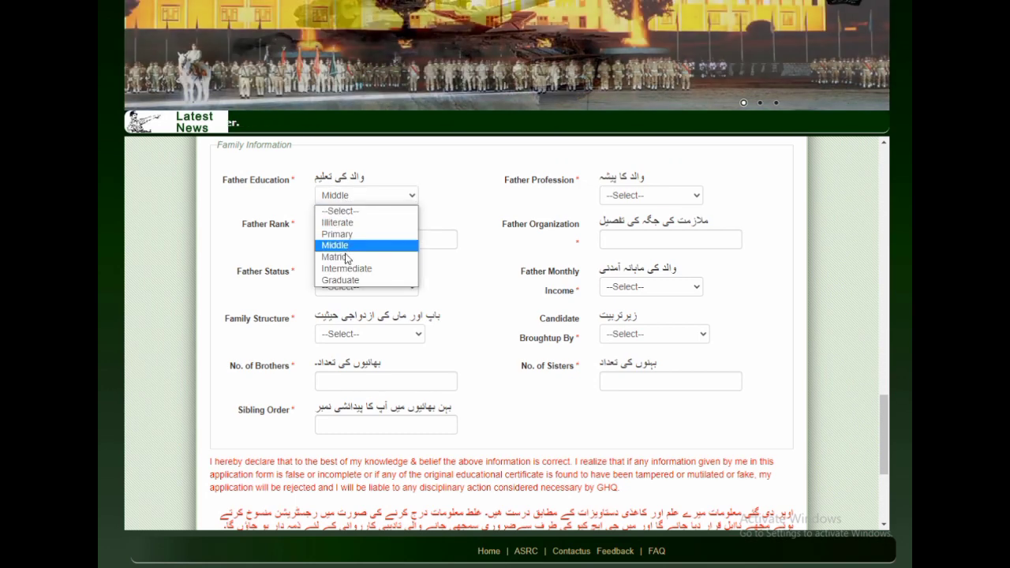
pyautogui.click(339, 211)
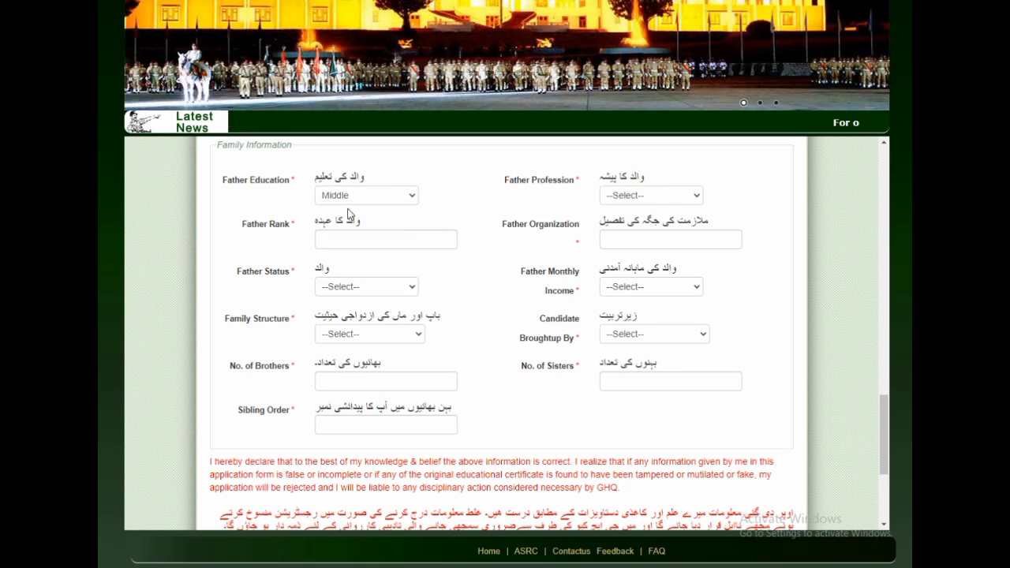
# Set the father's profession to Other in the family information
pyautogui.click(626, 196)
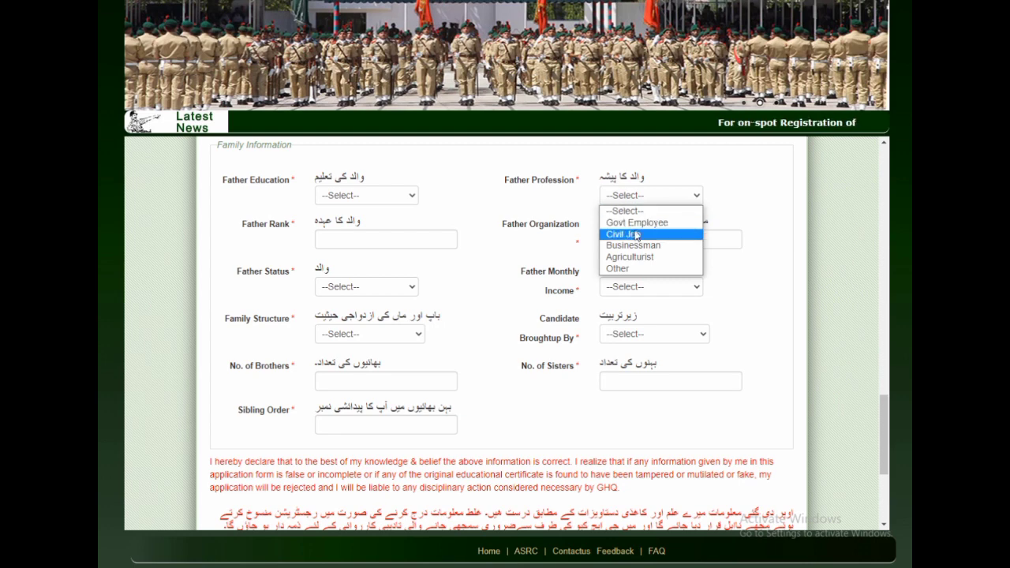
pyautogui.click(630, 269)
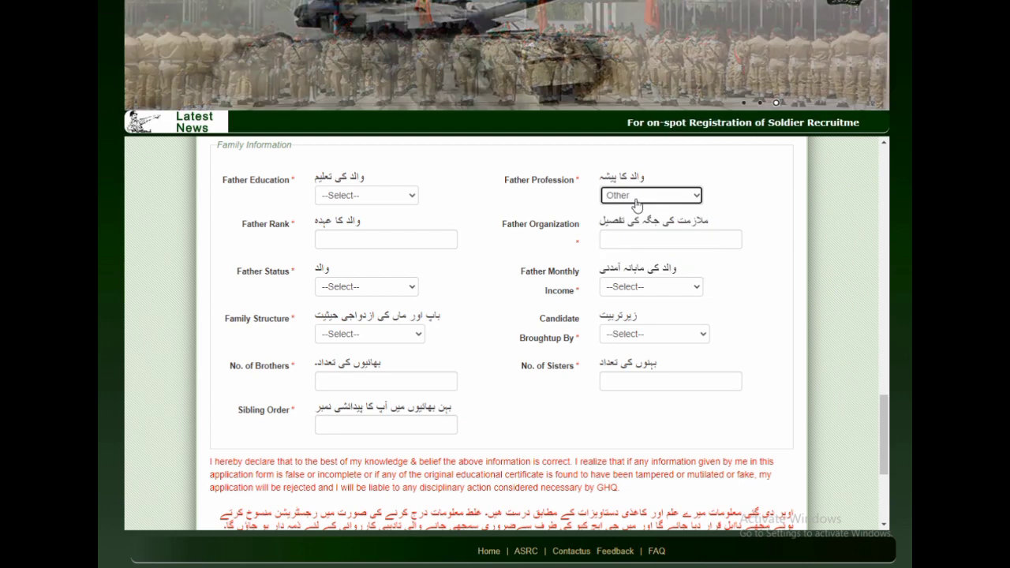
pyautogui.click(624, 195)
pyautogui.click(632, 270)
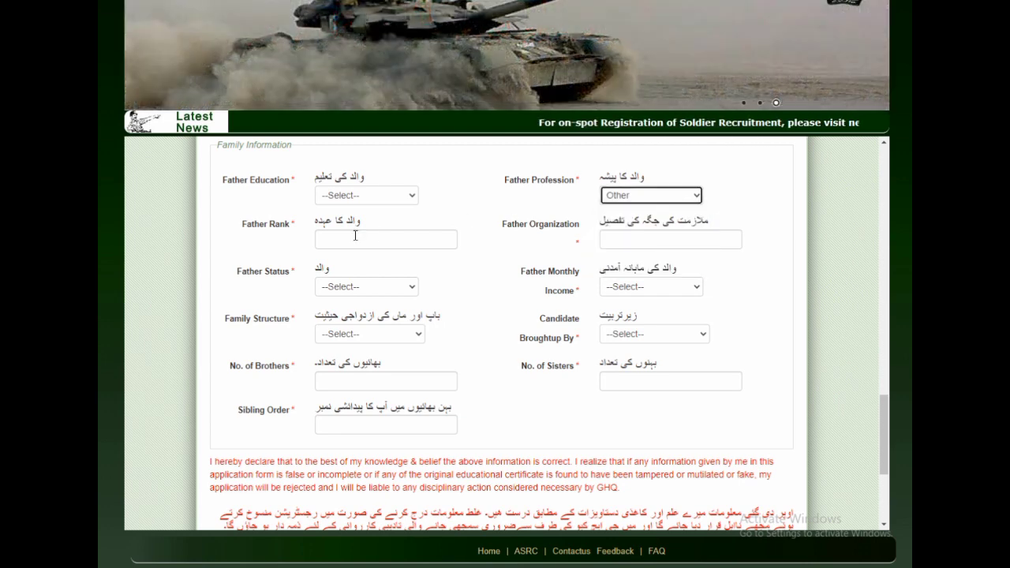
# Examine the father's organization, status and monthly income fields with their options, and the fields for brothers, sisters and sibling order
pyautogui.click(631, 242)
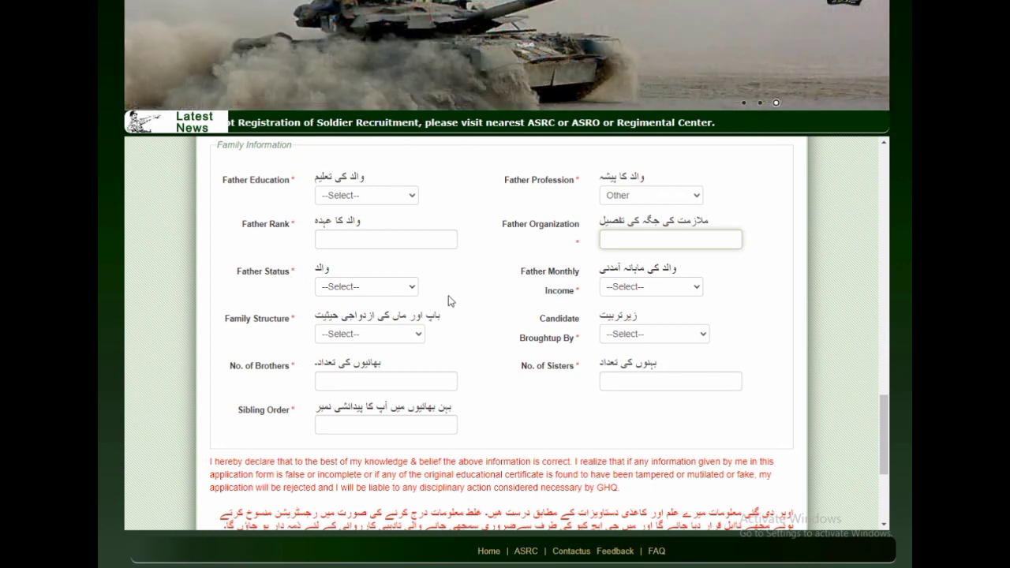
pyautogui.click(391, 287)
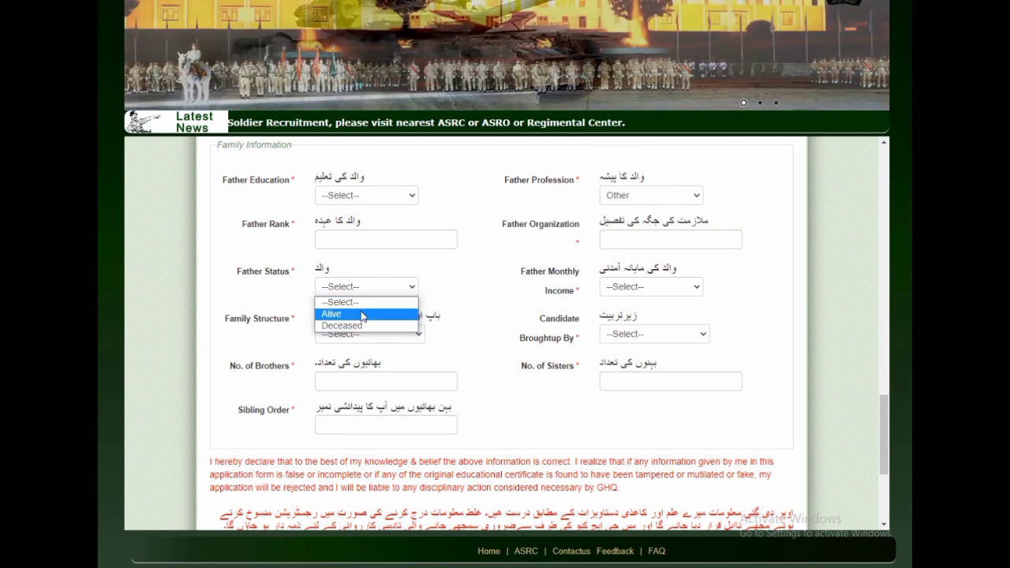
pyautogui.click(468, 290)
pyautogui.click(657, 288)
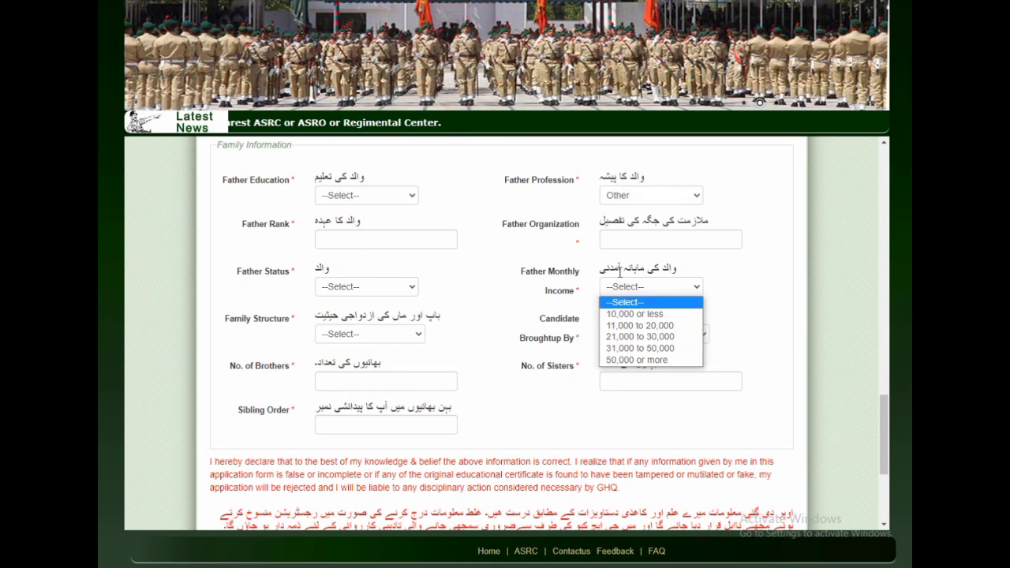
pyautogui.click(584, 281)
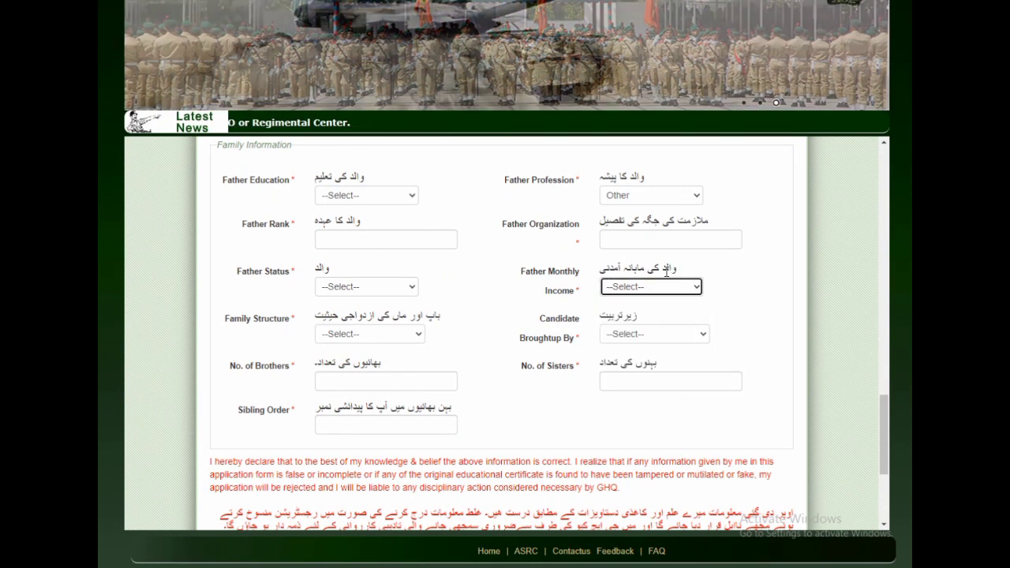
pyautogui.scroll(-2, 514, 338)
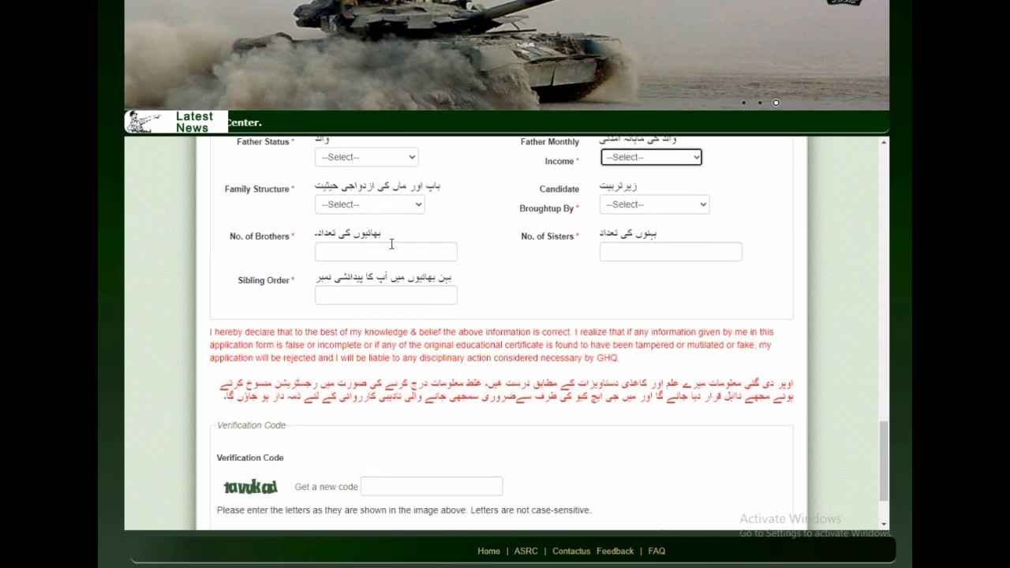
pyautogui.scroll(3, 391, 244)
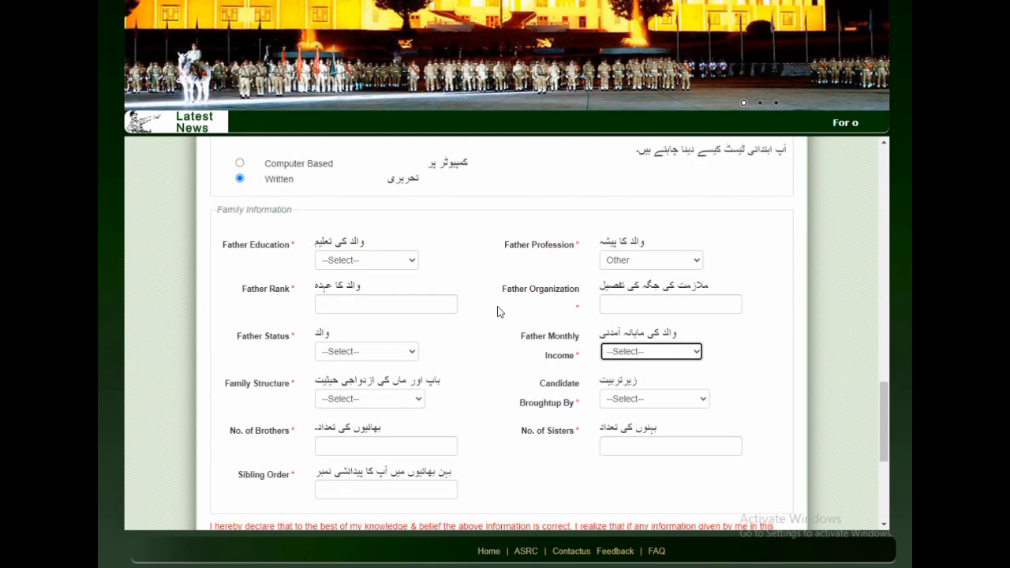
pyautogui.scroll(-2, 497, 379)
pyautogui.click(334, 321)
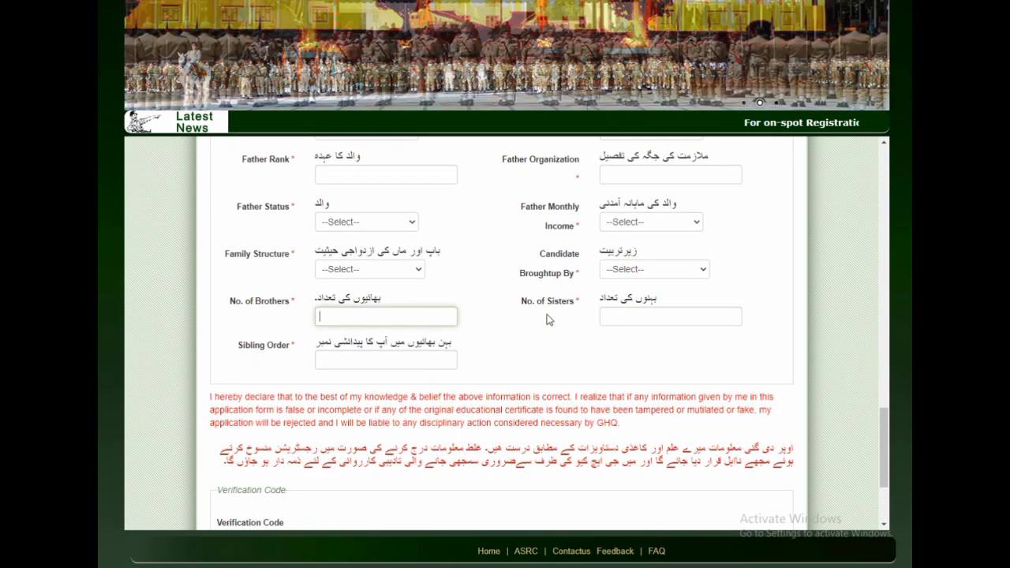
pyautogui.click(618, 314)
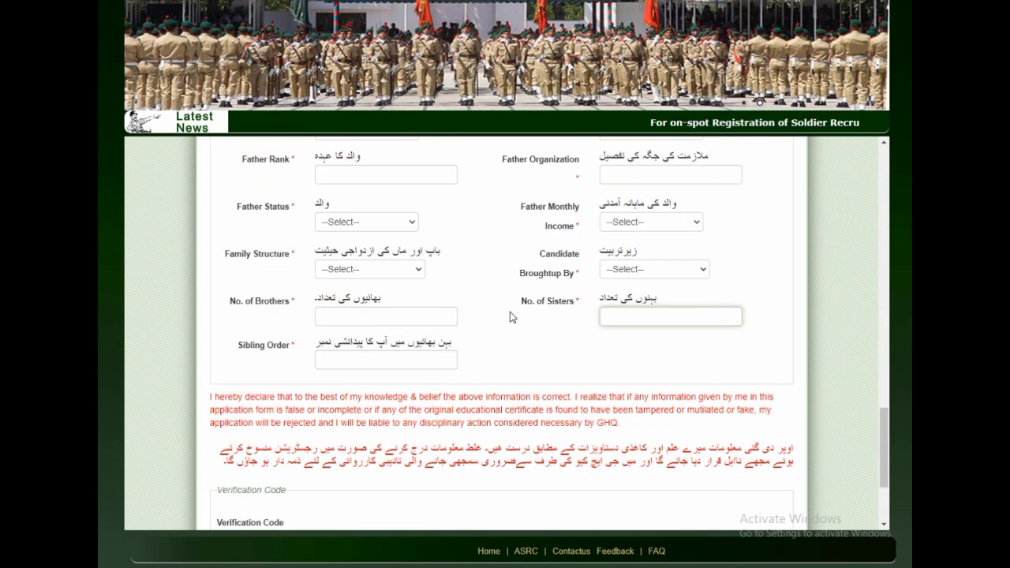
pyautogui.click(327, 354)
# Submit the enrollment form and open the registration slip search page
pyautogui.scroll(-2, 445, 314)
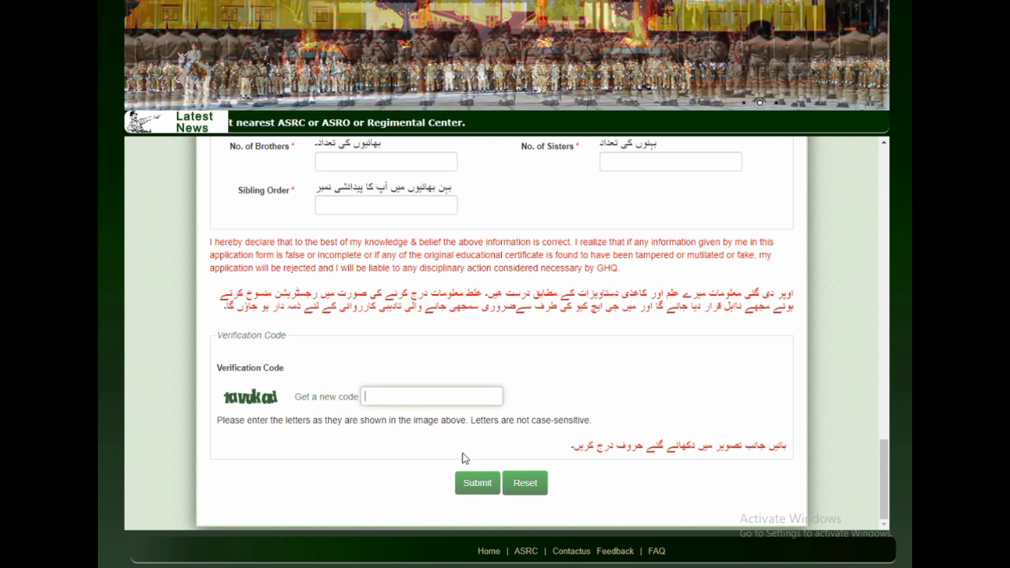
pyautogui.click(491, 481)
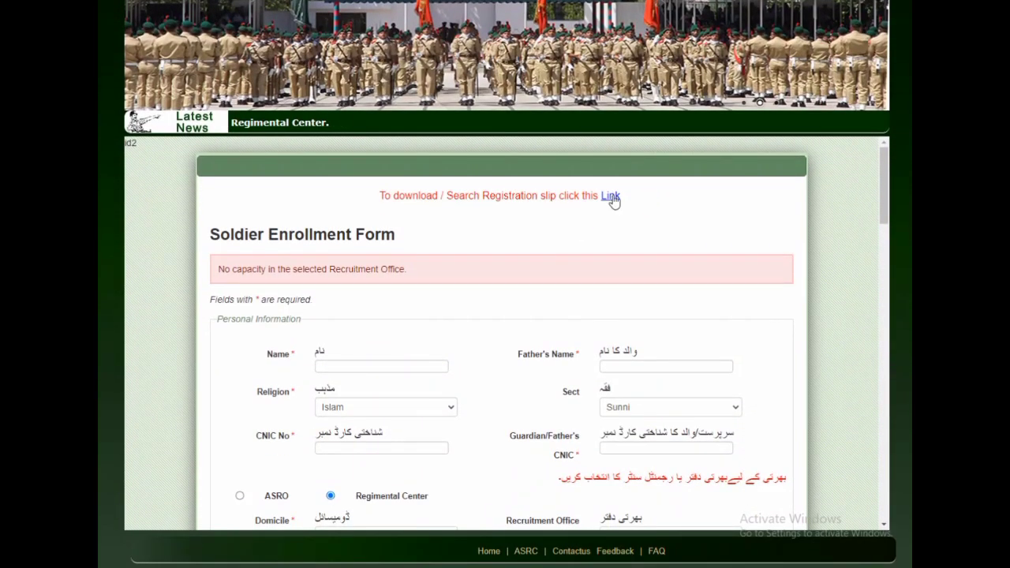
pyautogui.click(611, 197)
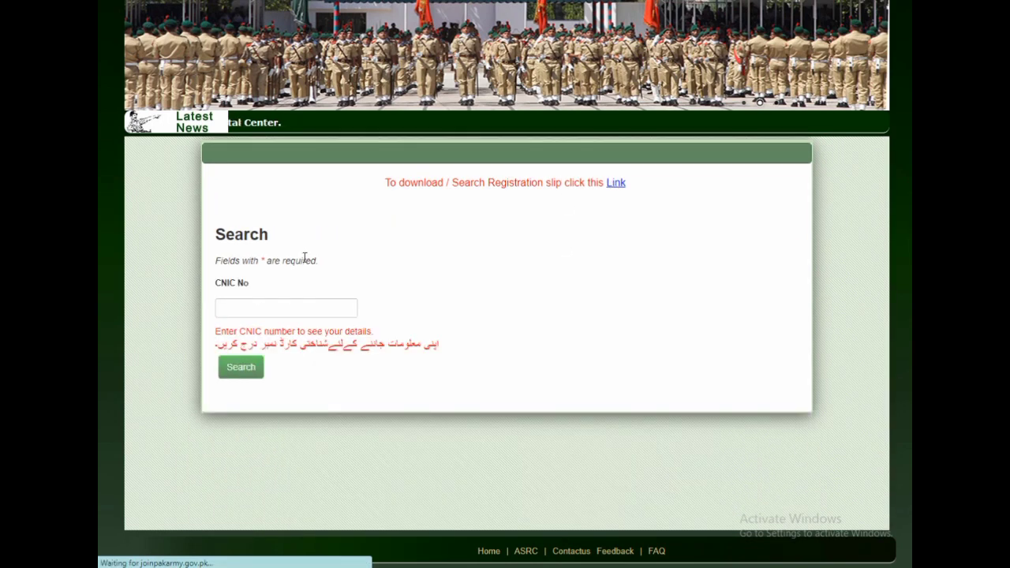
# Search for the registration slip by the applicant's CNIC number, and return to an empty slip search
pyautogui.click(231, 314)
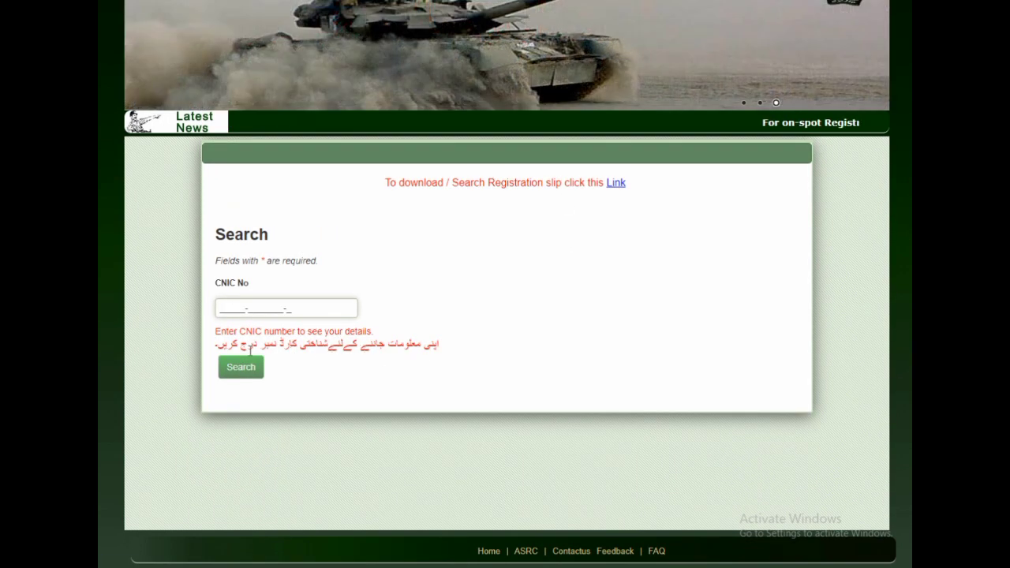
pyautogui.write('11111111111-1')
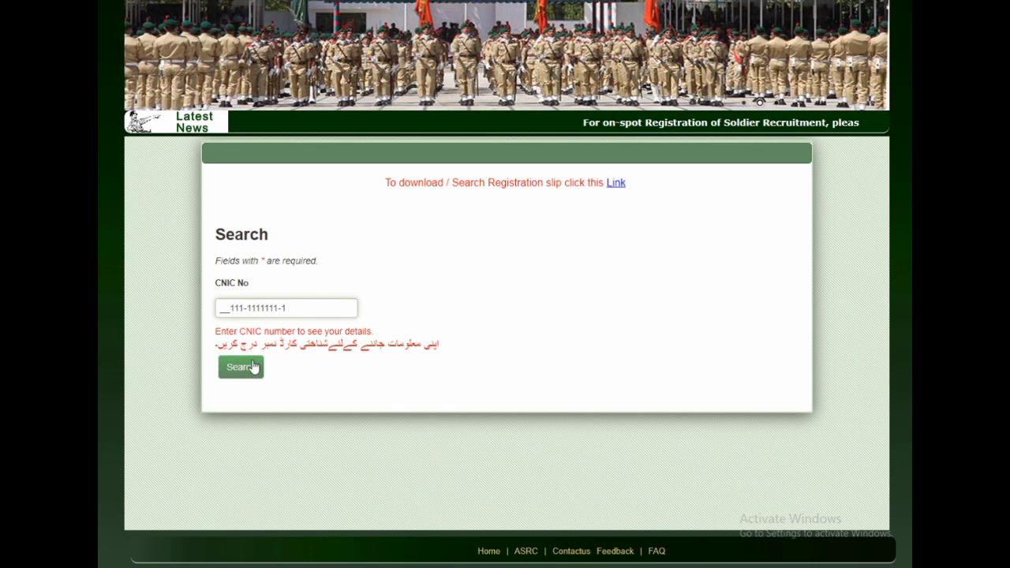
pyautogui.click(241, 367)
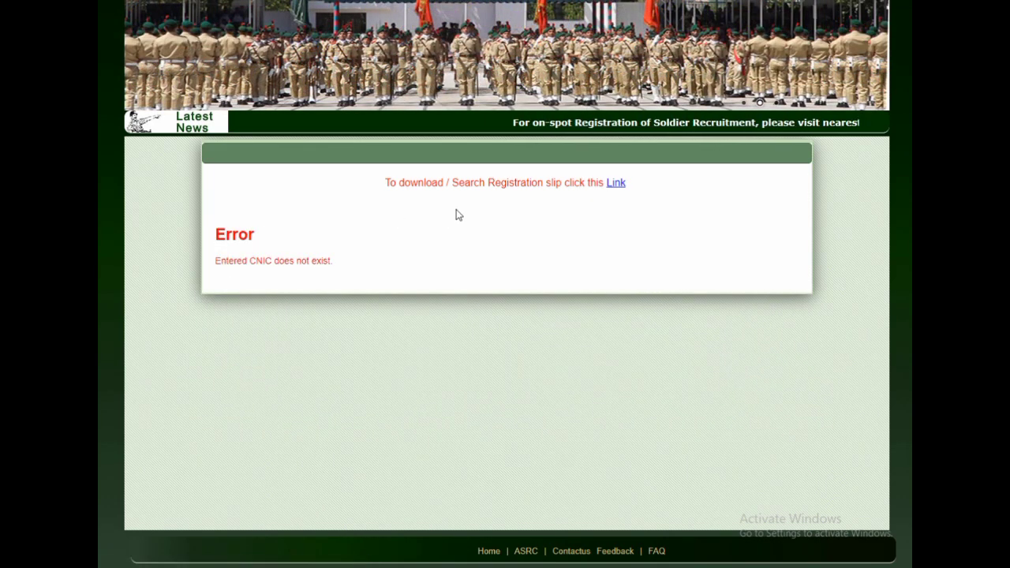
pyautogui.click(615, 184)
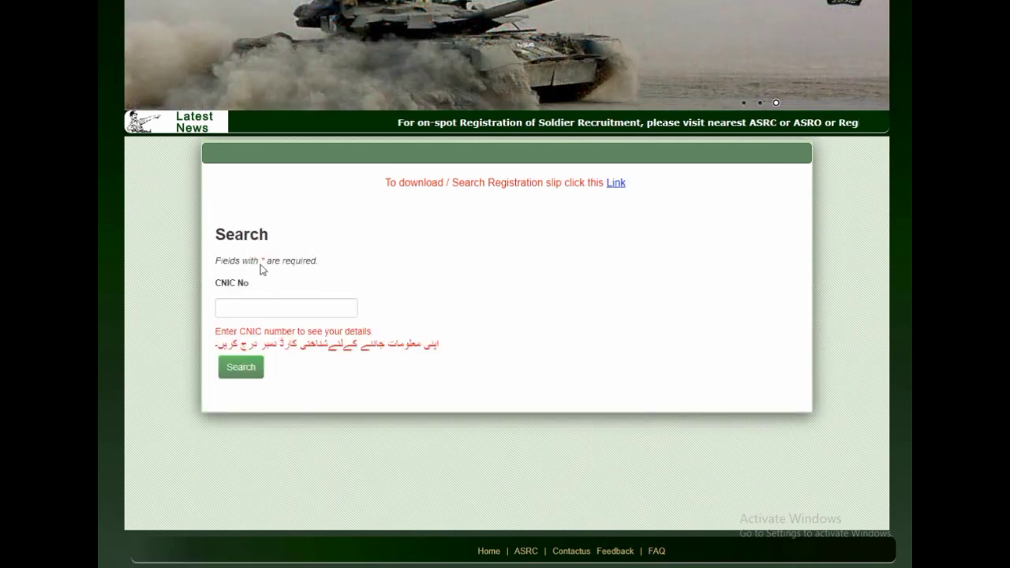